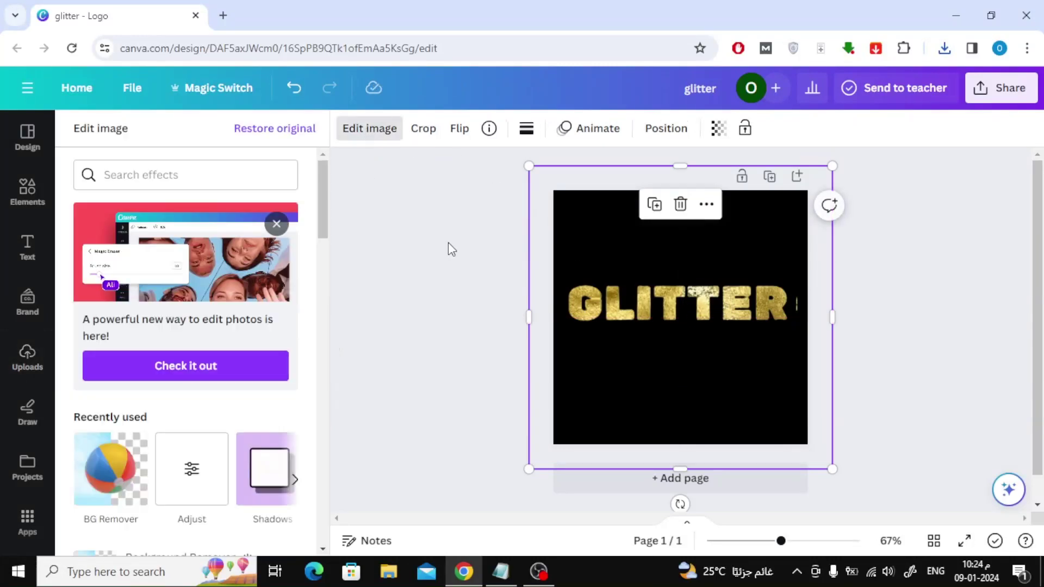
# Close the image editing options to get back to the blank white page.
pyautogui.click(448, 242)
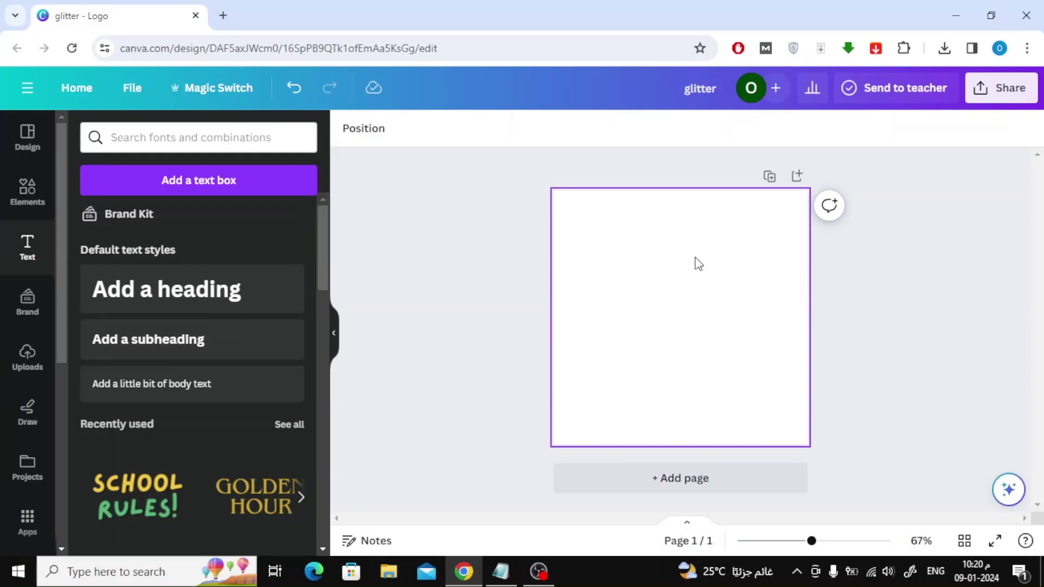
# Add a heading reading 'glitter' and set its font to Rubik One.
pyautogui.click(237, 296)
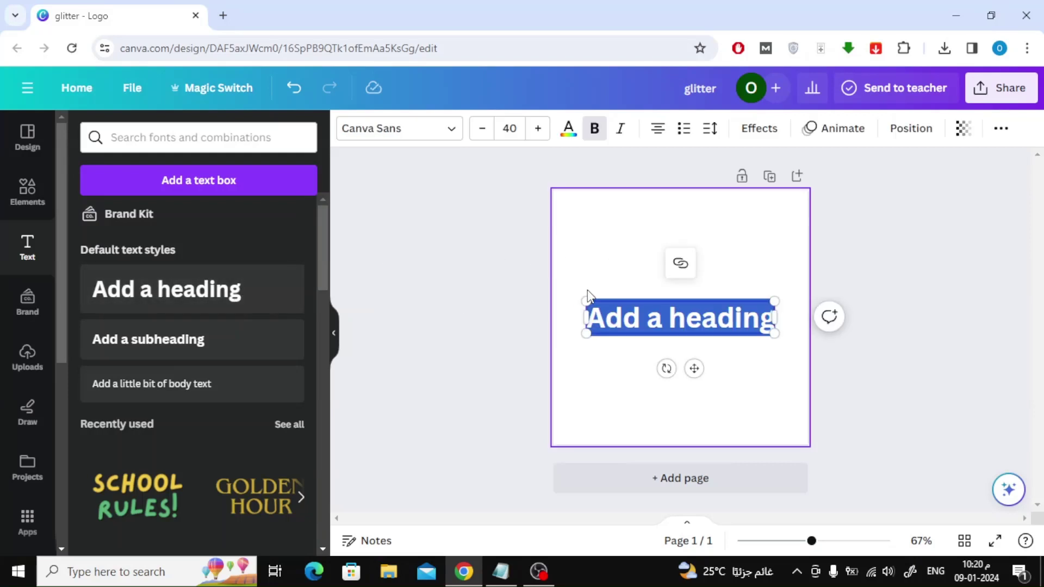
pyautogui.write('glitter')
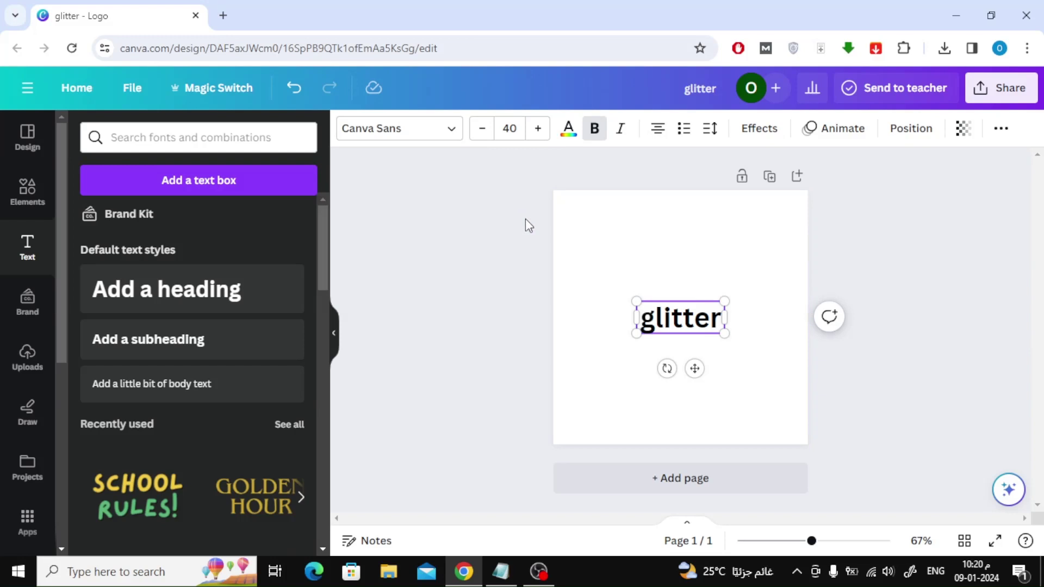
pyautogui.click(453, 131)
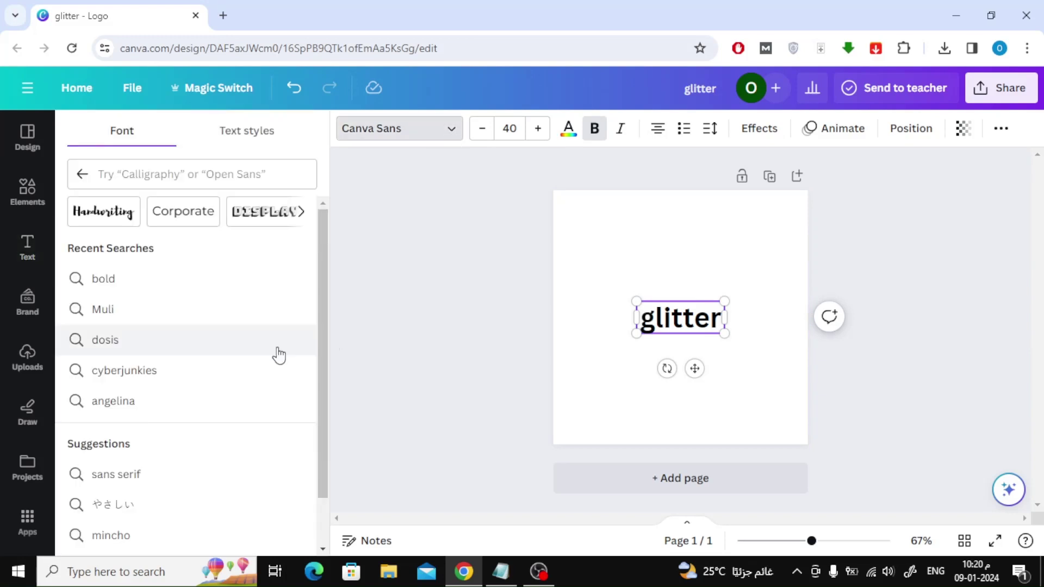
pyautogui.scroll(-2, 244, 315)
pyautogui.scroll(2, 244, 314)
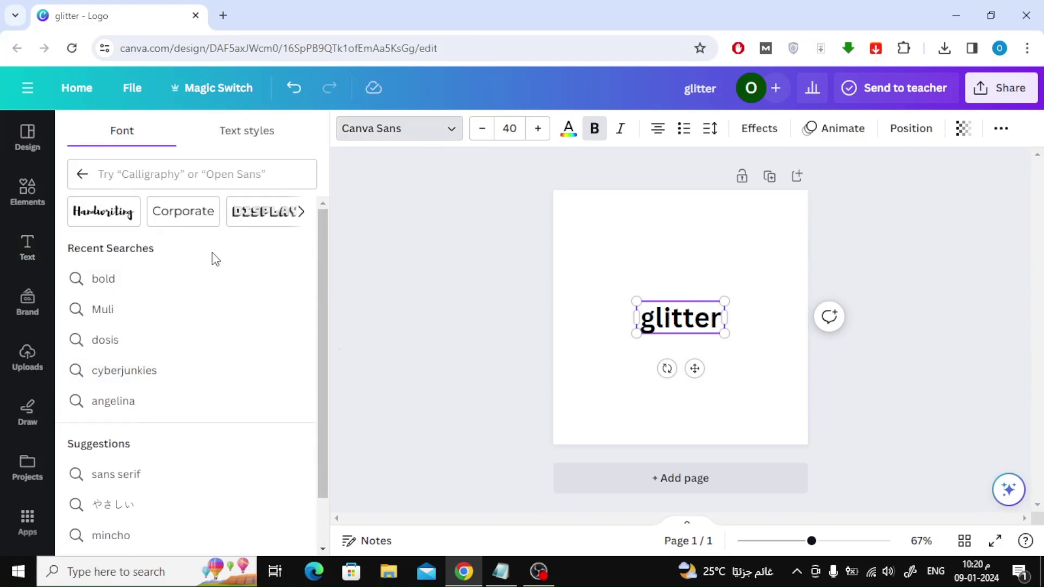
pyautogui.scroll(-2, 208, 288)
pyautogui.scroll(2, 206, 294)
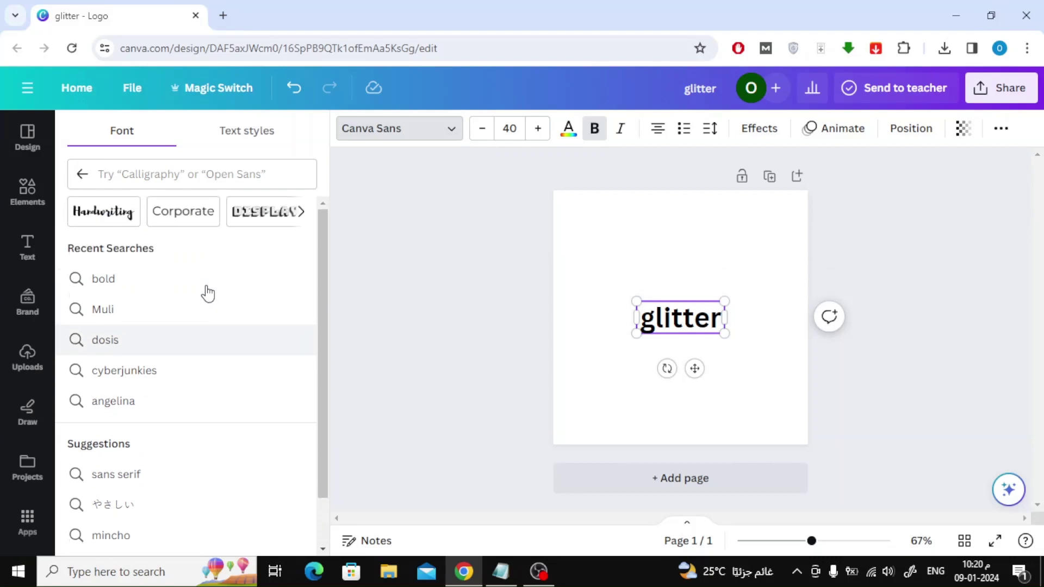
pyautogui.click(208, 273)
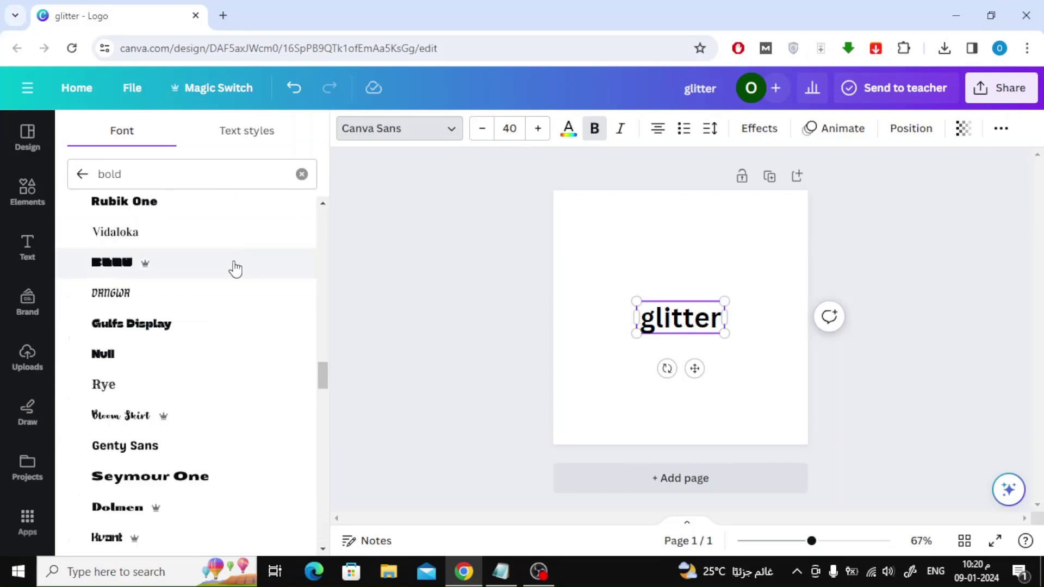
pyautogui.click(213, 213)
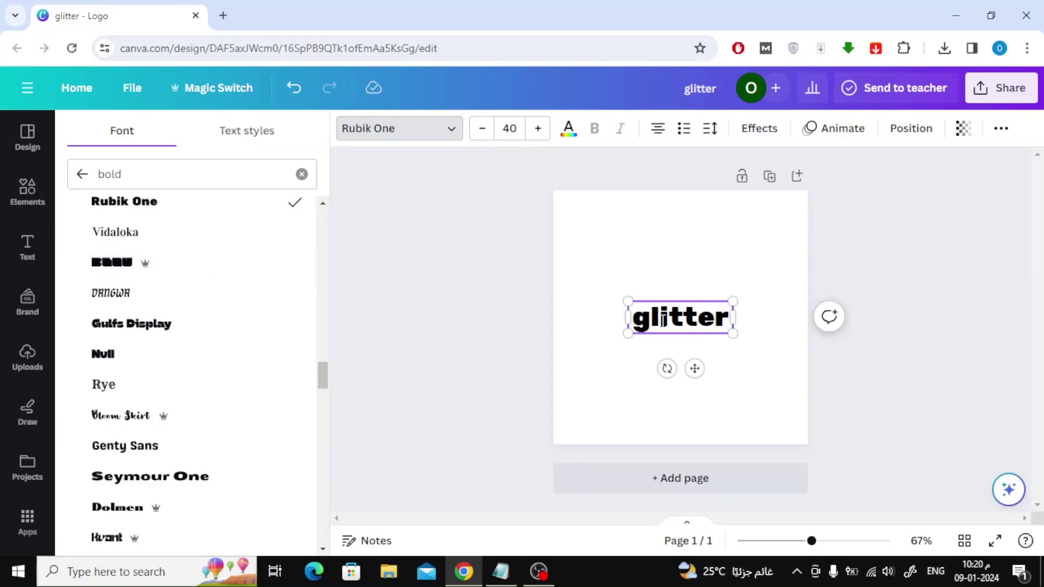
# Make the text uppercase, enlarge it to size 67 and centre it.
pyautogui.click(1003, 129)
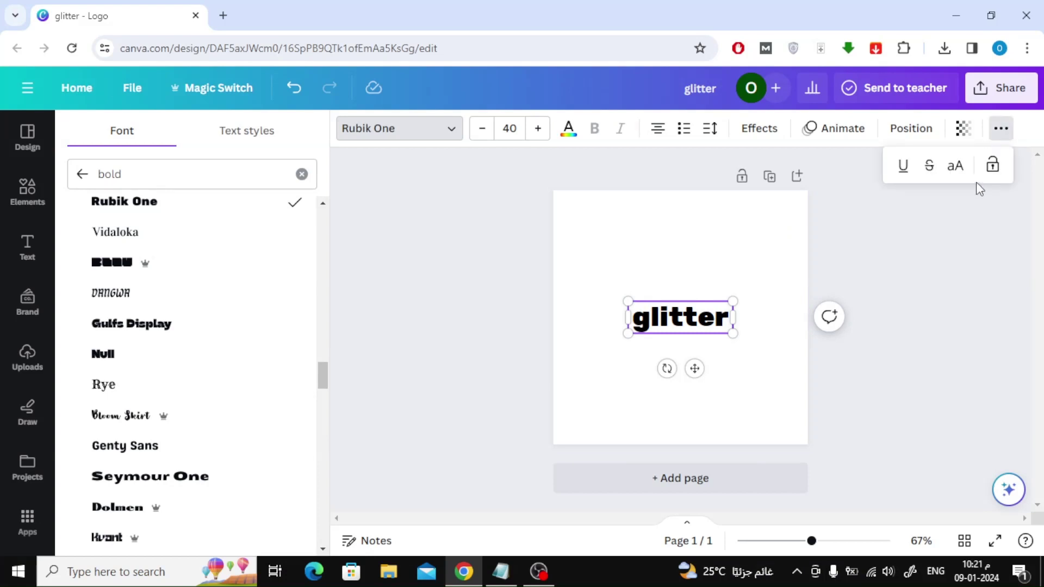
pyautogui.click(956, 166)
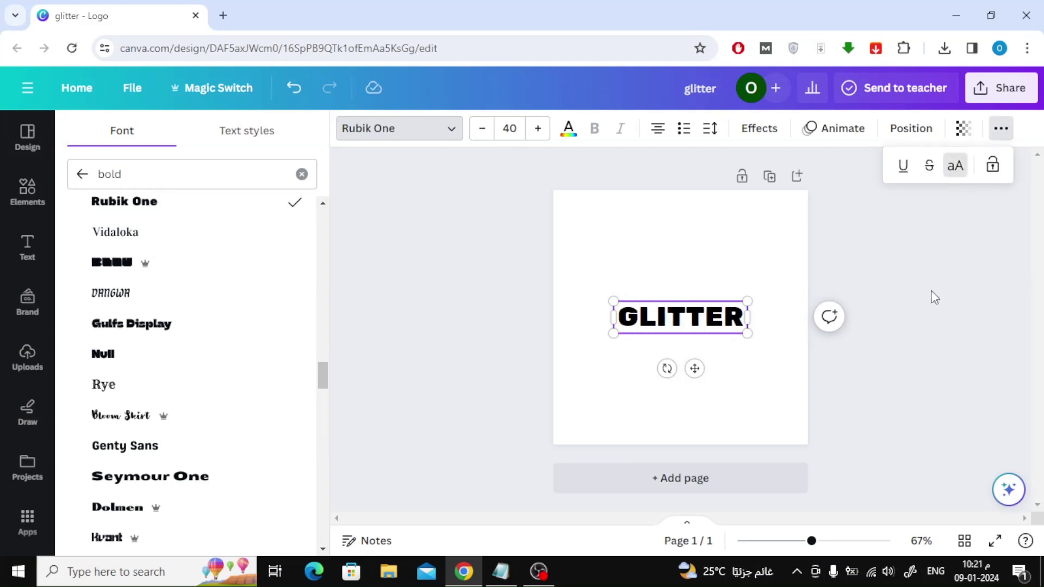
pyautogui.moveTo(747, 301); pyautogui.dragTo(788, 291)
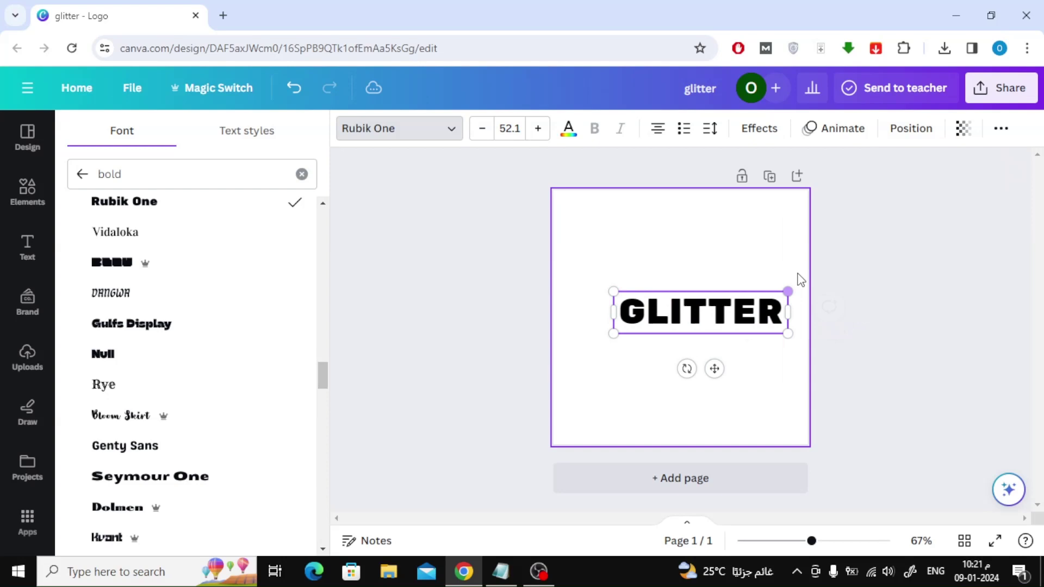
pyautogui.moveTo(714, 369); pyautogui.dragTo(668, 339)
pyautogui.moveTo(747, 303); pyautogui.dragTo(794, 351)
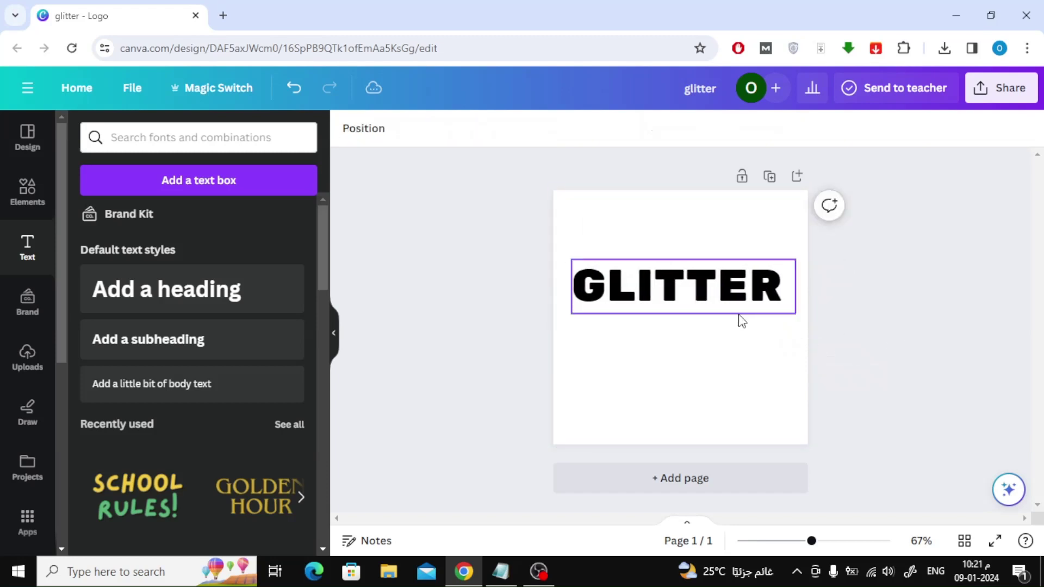
pyautogui.moveTo(739, 317); pyautogui.dragTo(687, 314)
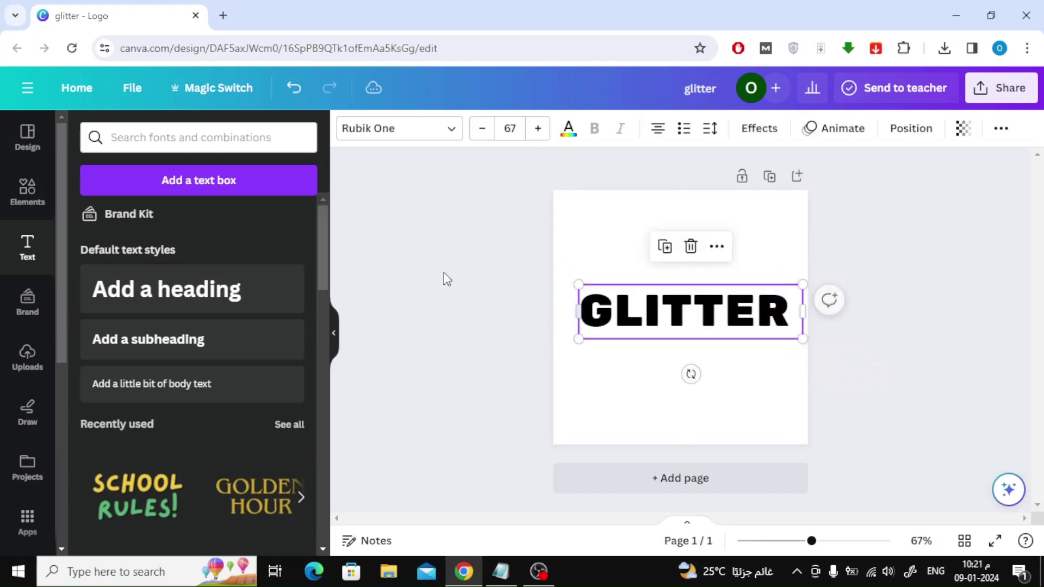
# Add a square shape and stretch it into a rectangle covering GLITTER.
pyautogui.click(48, 204)
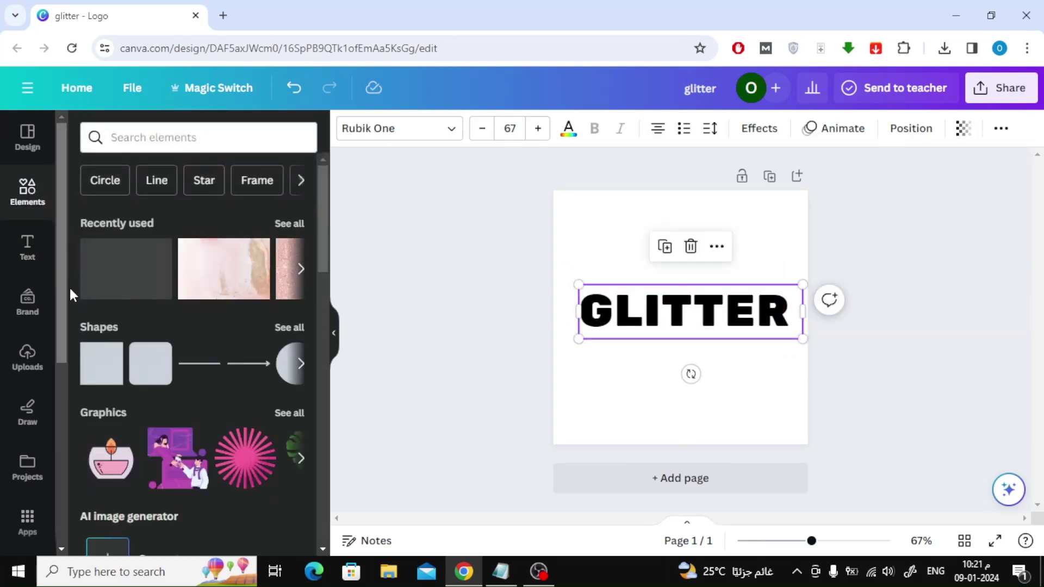
pyautogui.click(288, 327)
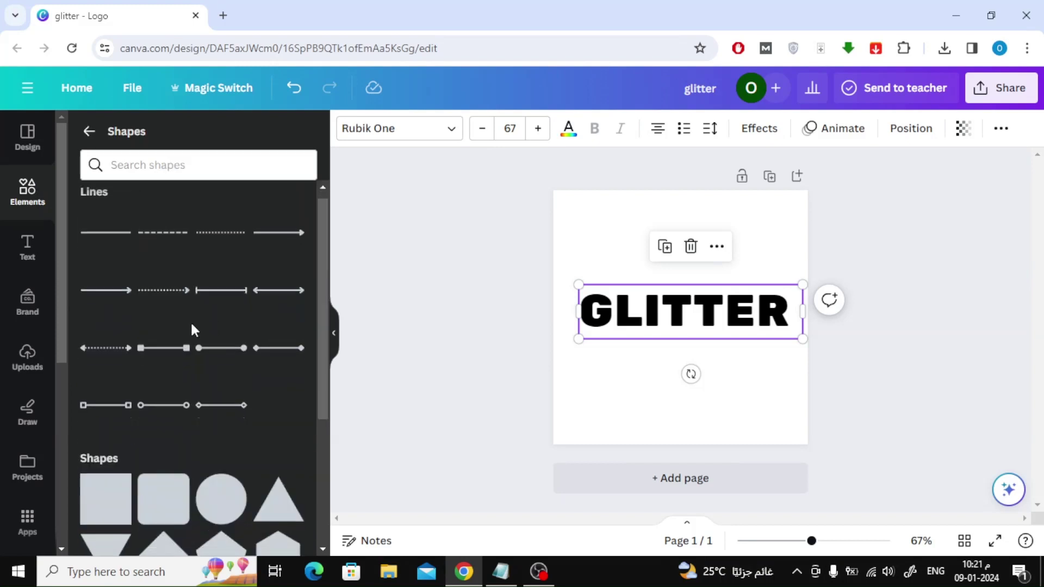
pyautogui.scroll(-3, 194, 330)
pyautogui.click(110, 368)
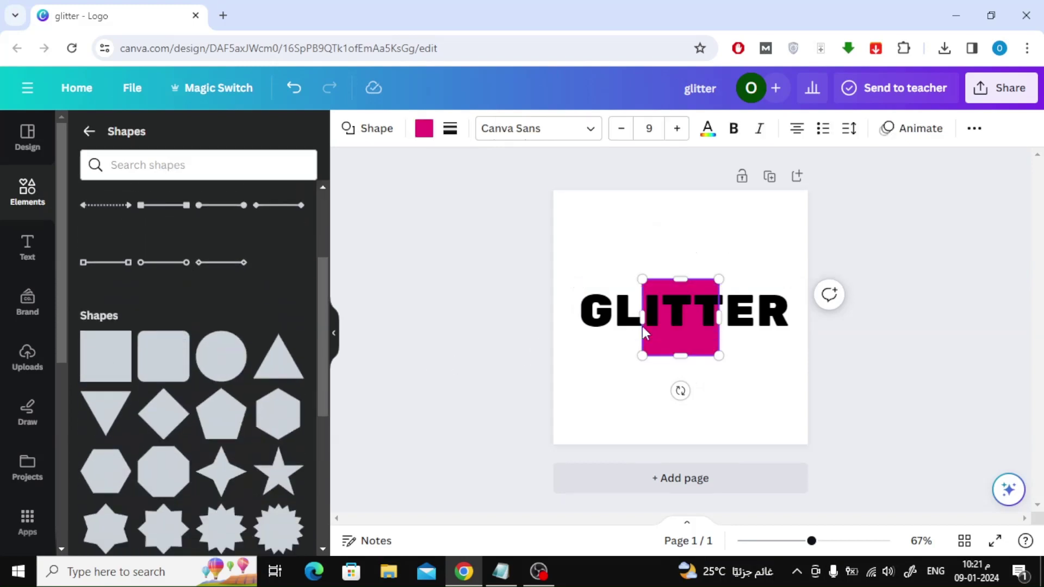
pyautogui.moveTo(648, 321); pyautogui.dragTo(573, 319)
pyautogui.moveTo(721, 318); pyautogui.dragTo(798, 318)
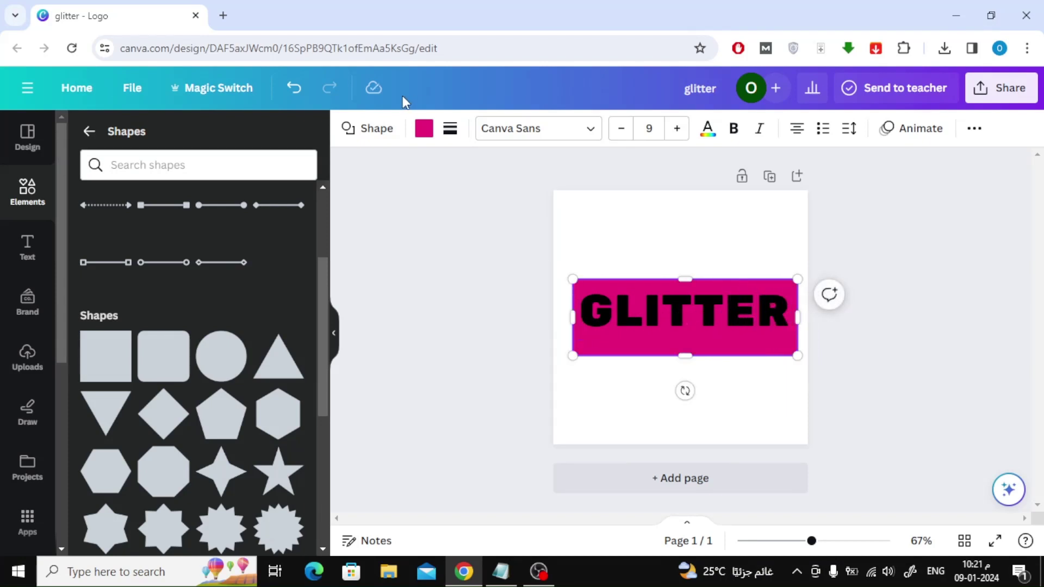
# Fill the rectangle yellow and turn the GLITTER lettering white.
pyautogui.click(425, 136)
pyautogui.scroll(-5, 233, 298)
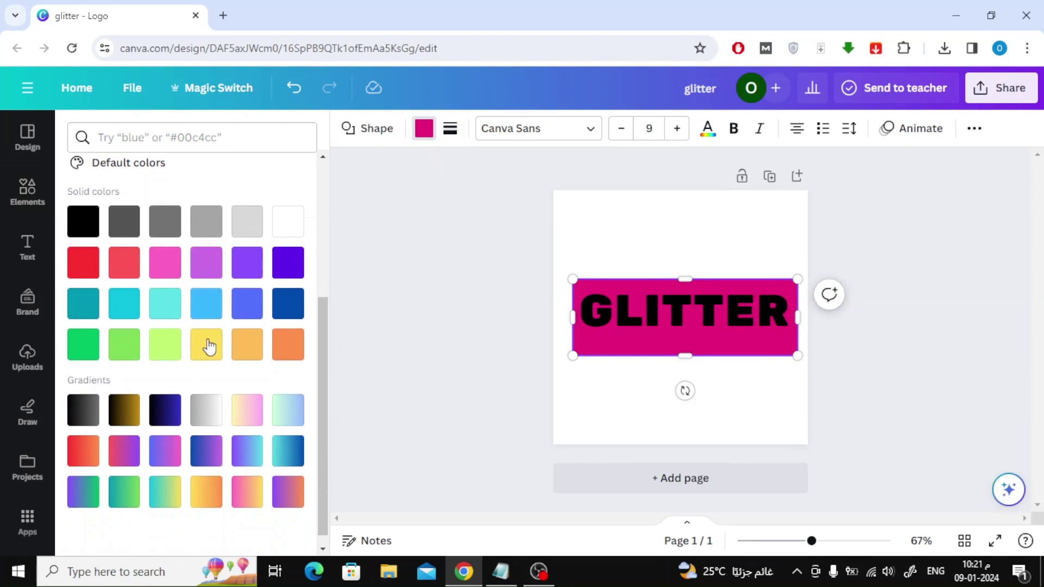
pyautogui.click(207, 345)
pyautogui.click(430, 289)
pyautogui.click(586, 312)
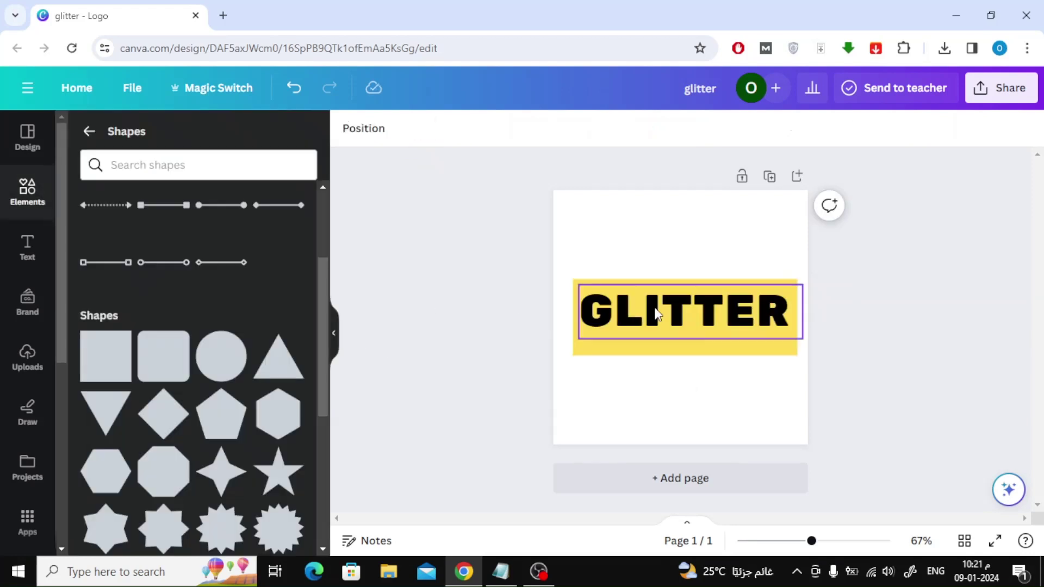
pyautogui.click(569, 130)
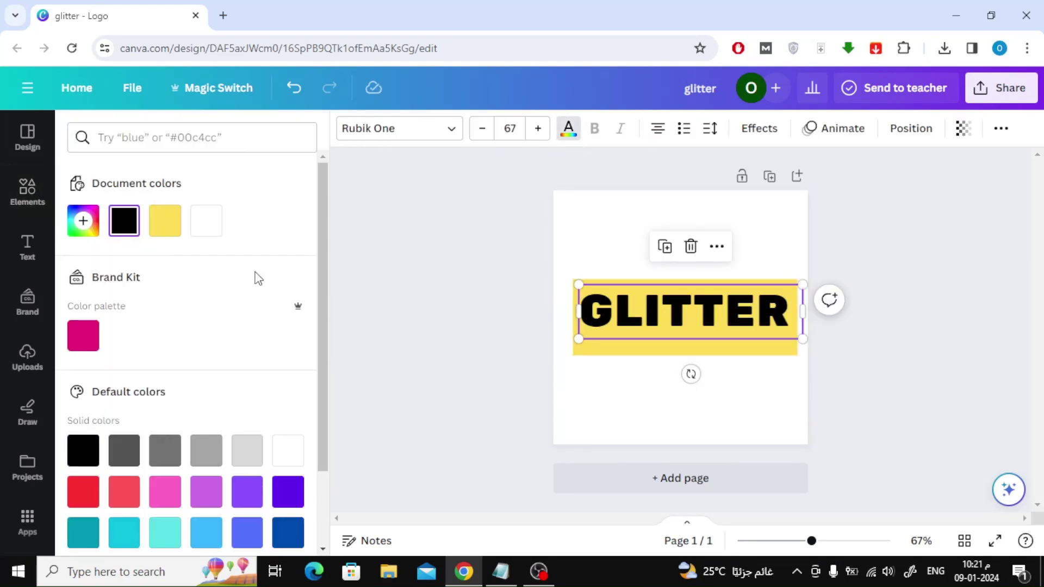
pyautogui.click(208, 220)
# Download the design as a 500 × 500 px PNG named glitter.
pyautogui.click(452, 236)
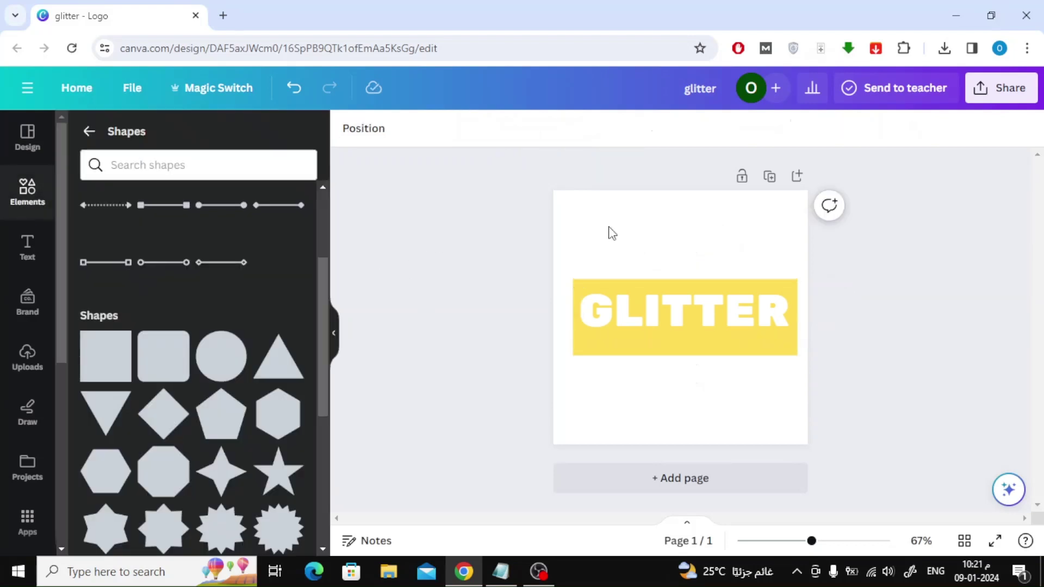
pyautogui.click(1012, 90)
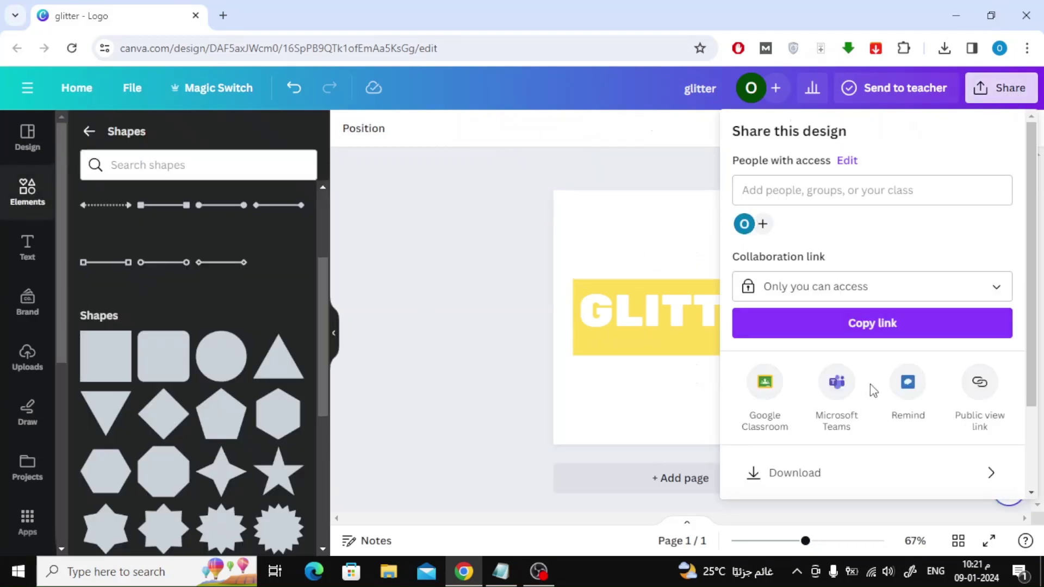
pyautogui.click(956, 474)
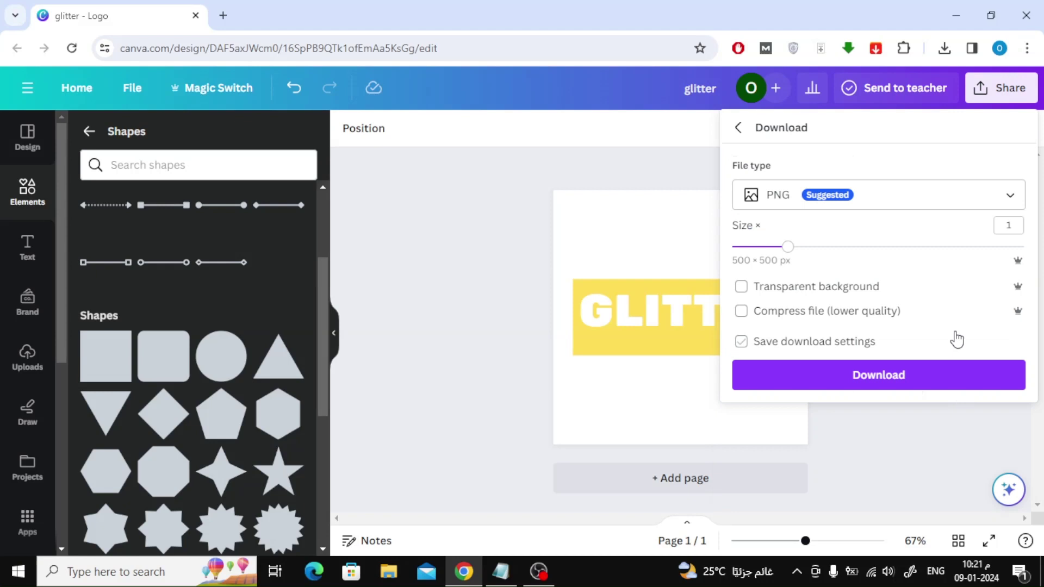
pyautogui.click(967, 382)
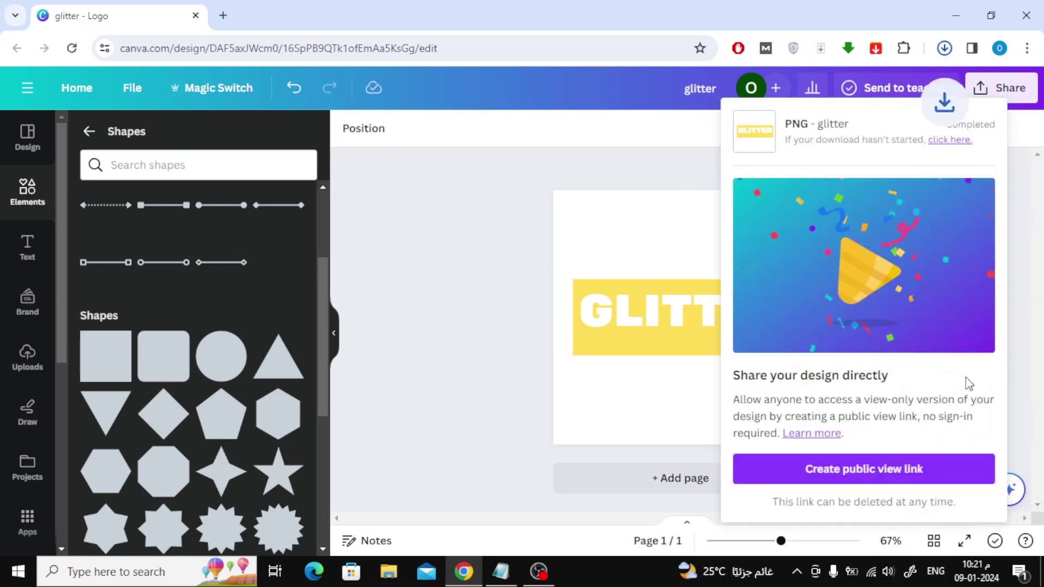
pyautogui.click(464, 232)
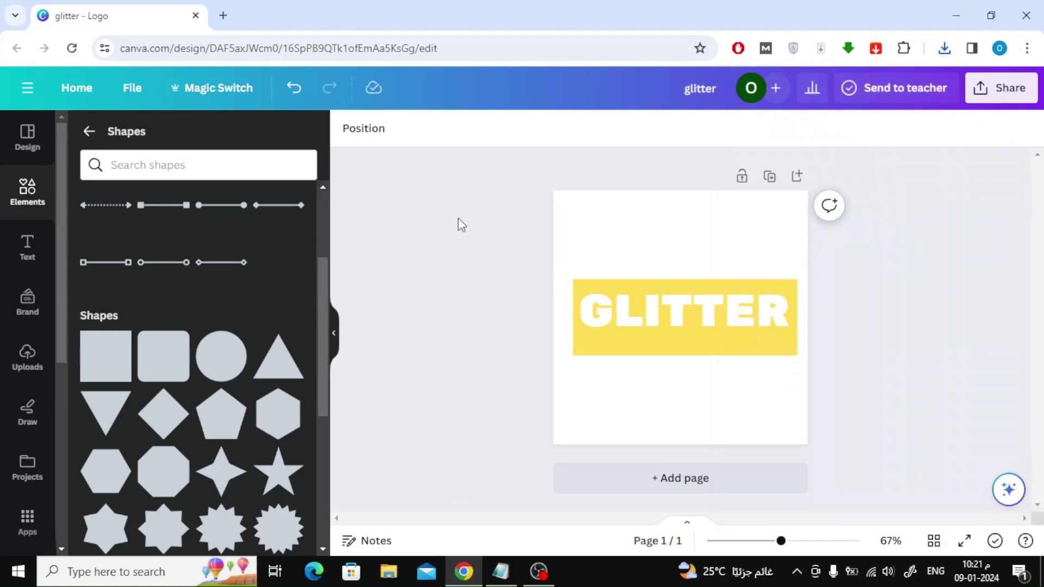
# Delete the text and yellow box, then upload glitter (4) and place it on the page.
pyautogui.moveTo(465, 212); pyautogui.dragTo(904, 380)
pyautogui.press('Delete')
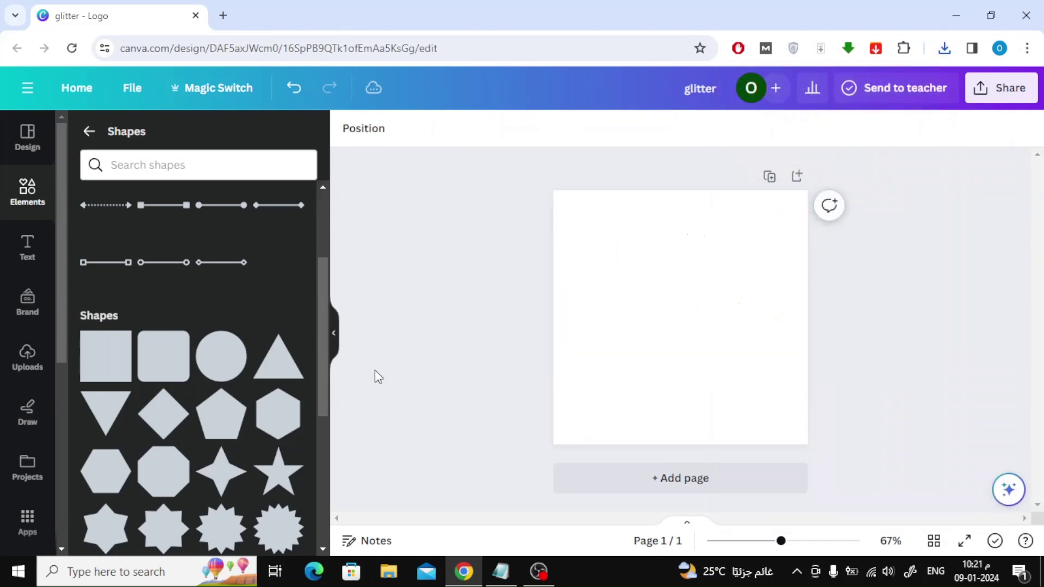
pyautogui.click(24, 357)
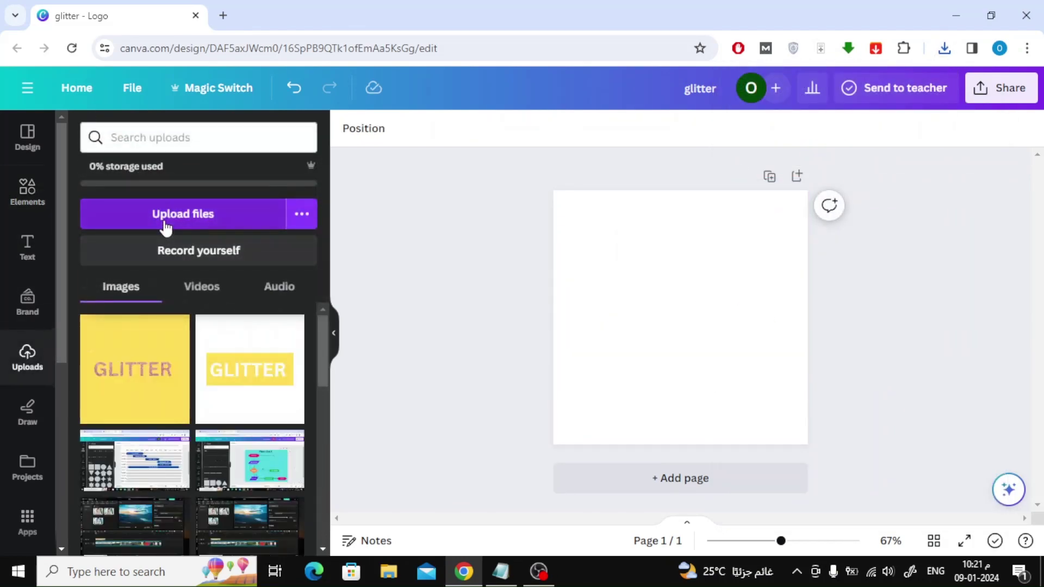
pyautogui.click(166, 223)
pyautogui.click(189, 158)
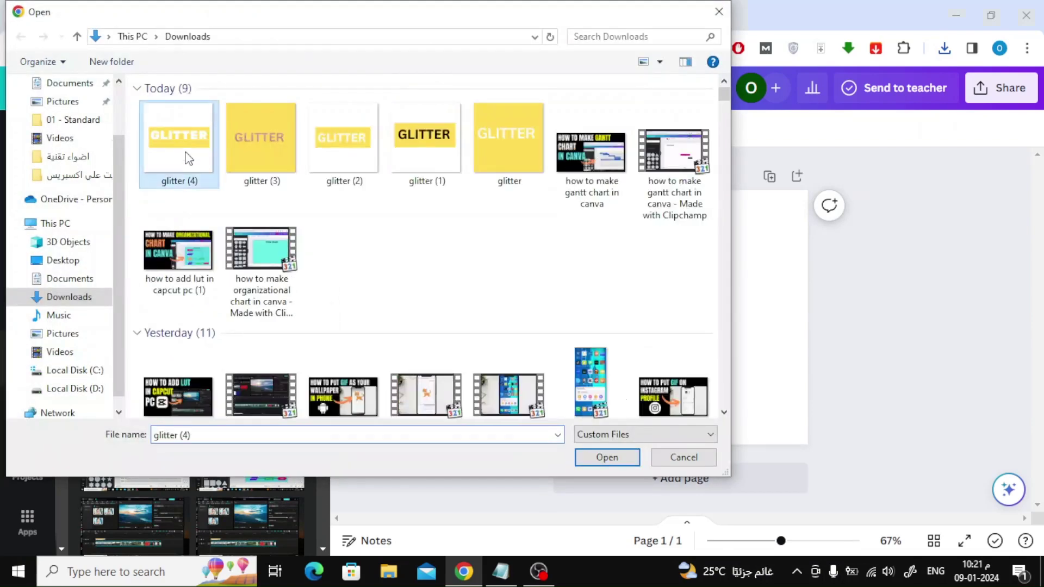
pyautogui.click(605, 457)
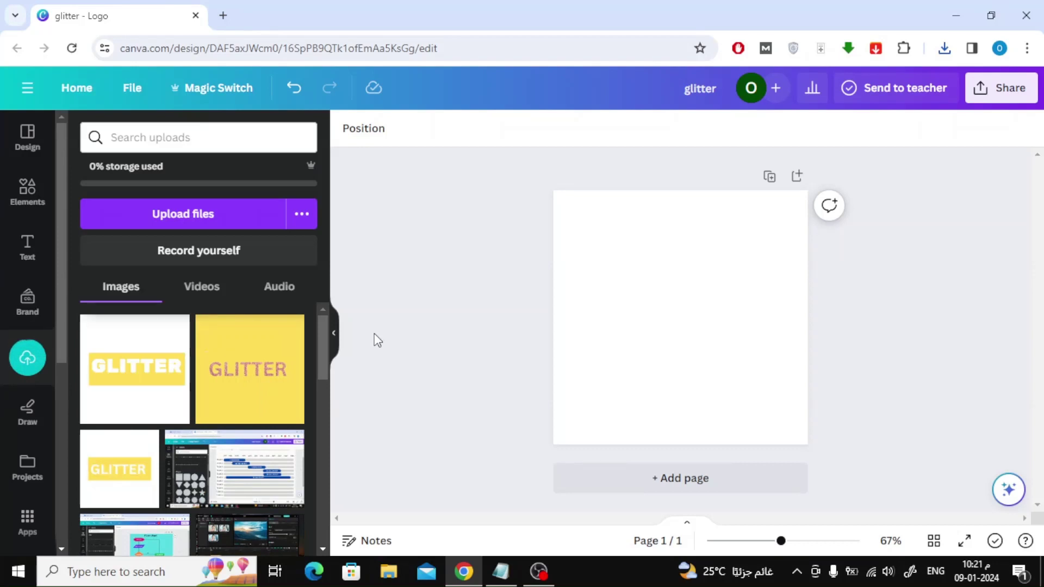
pyautogui.click(132, 403)
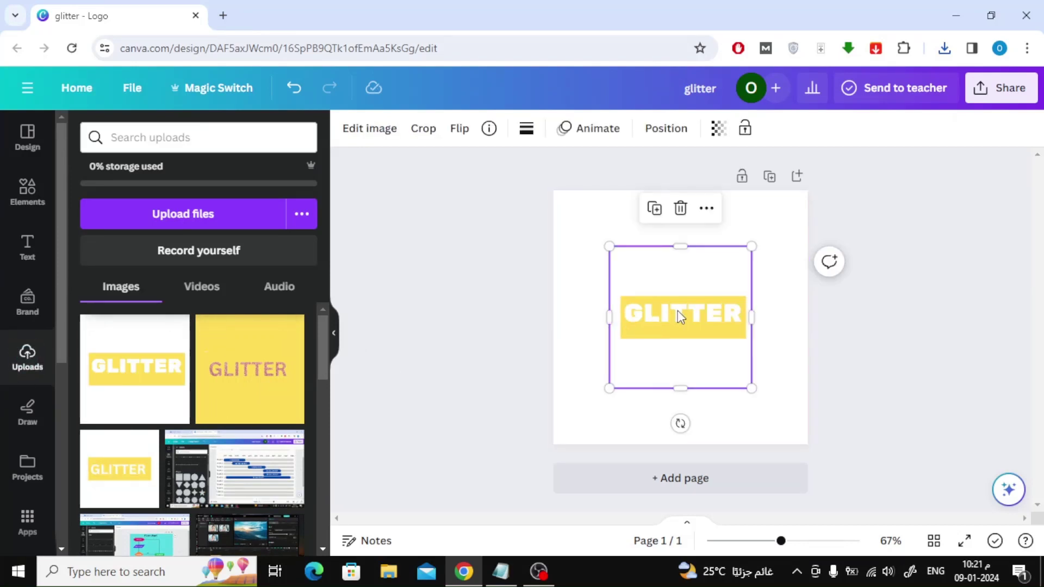
# Set the page background colour to black.
pyautogui.click(587, 203)
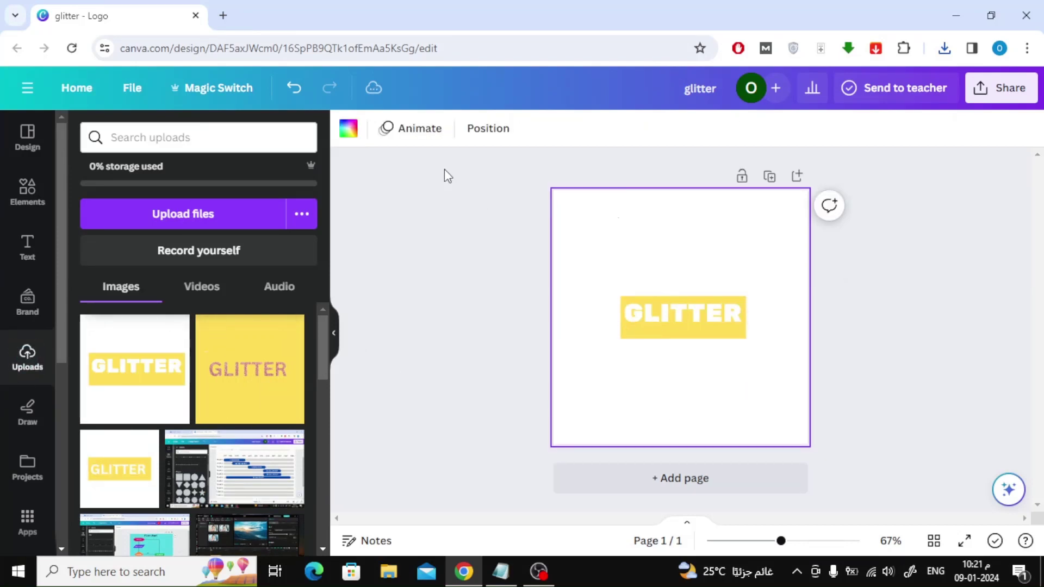
pyautogui.click(350, 134)
pyautogui.scroll(-3, 196, 381)
pyautogui.click(85, 398)
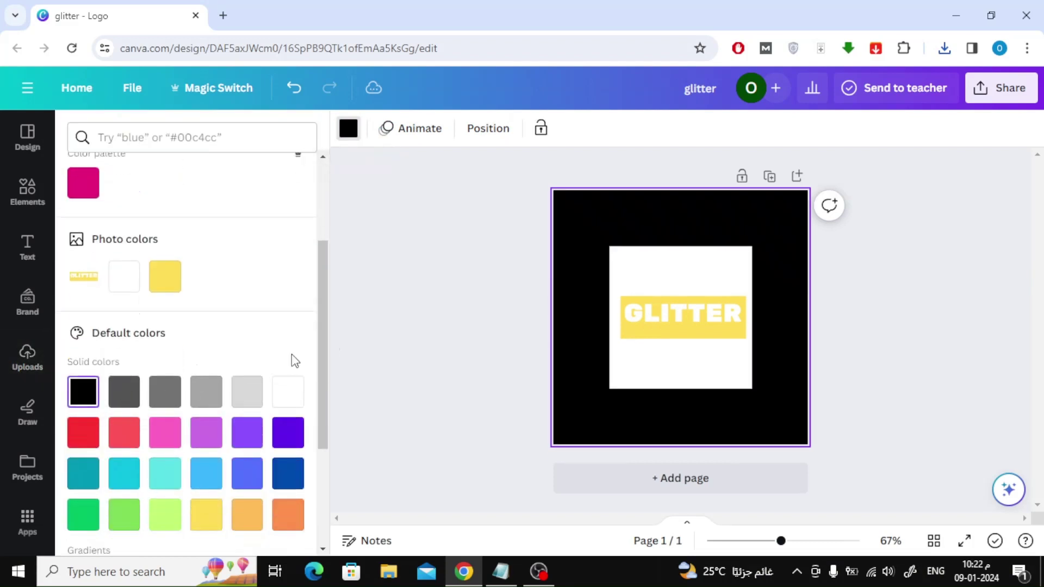
pyautogui.click(422, 236)
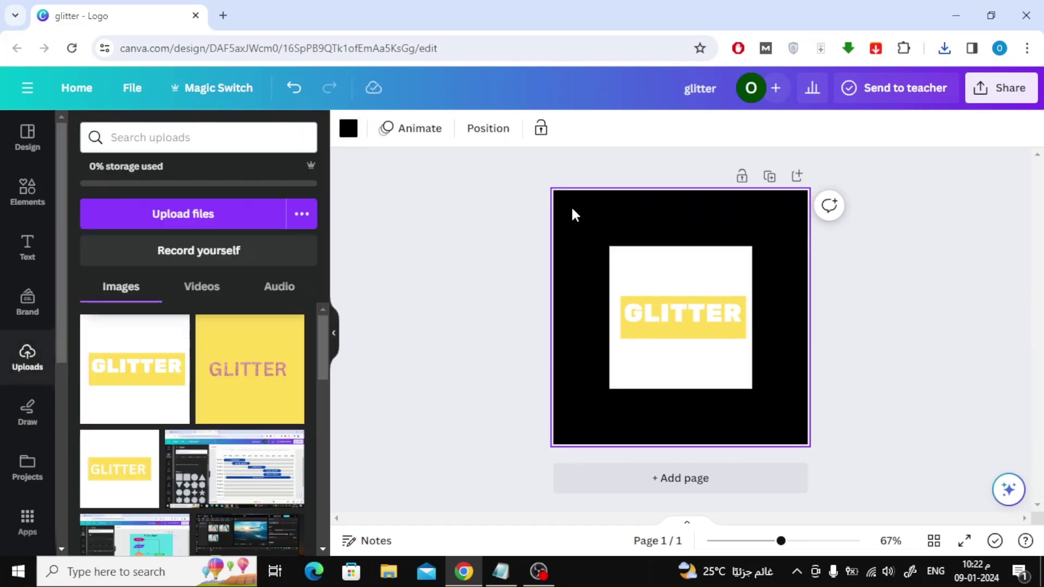
# Remove the GLITTER image's white background with BG Remover.
pyautogui.click(683, 275)
pyautogui.click(383, 136)
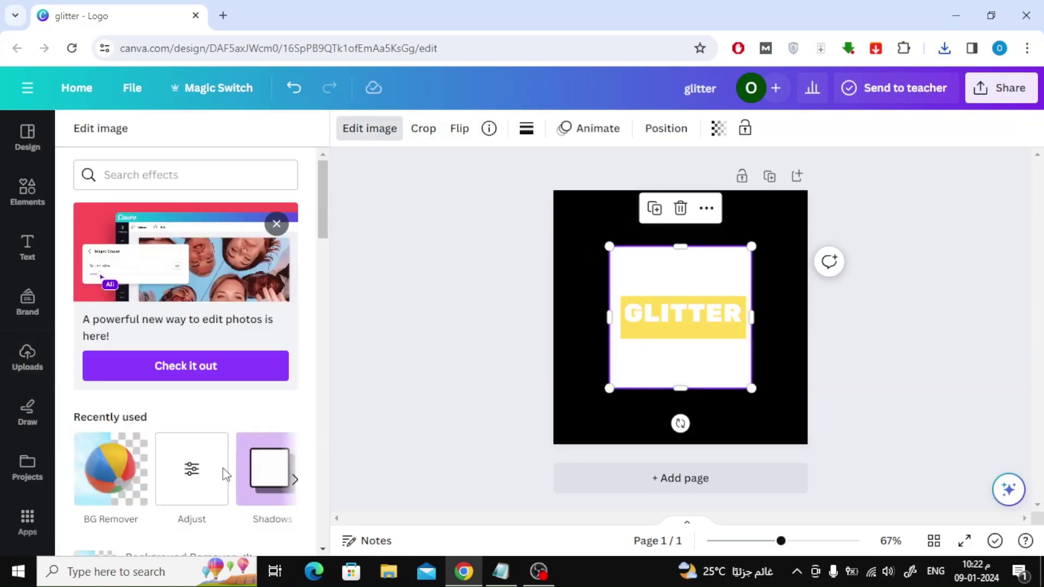
pyautogui.click(121, 478)
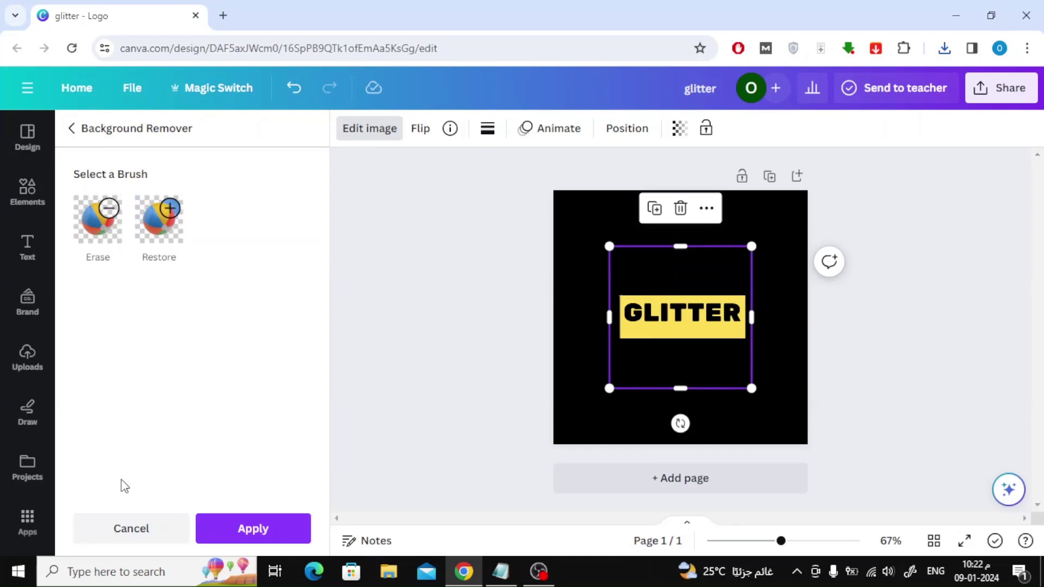
pyautogui.click(465, 294)
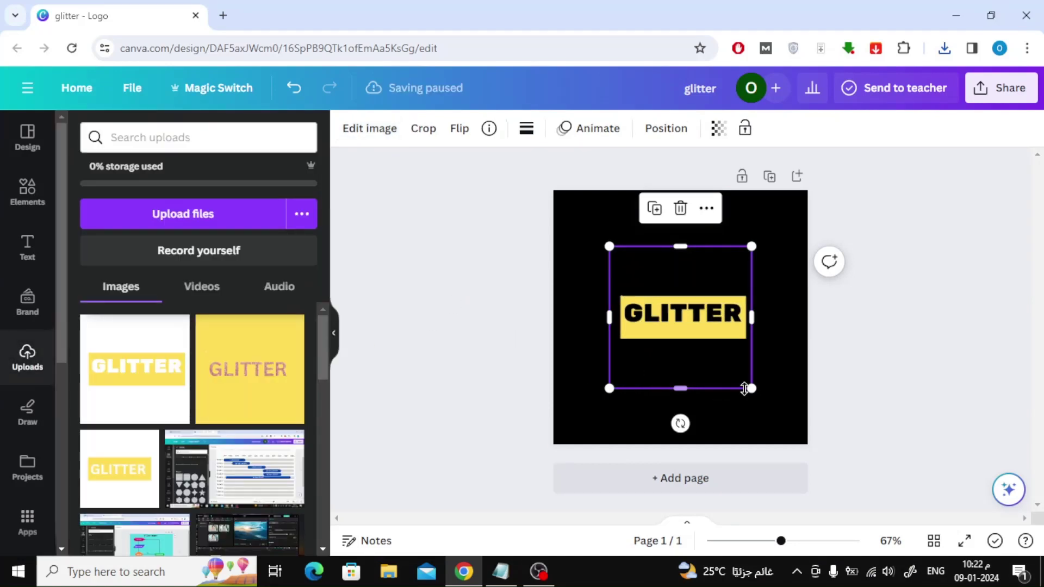
# Trim the image to the yellow box and enlarge it to 430 × 199.
pyautogui.moveTo(677, 385); pyautogui.dragTo(683, 350)
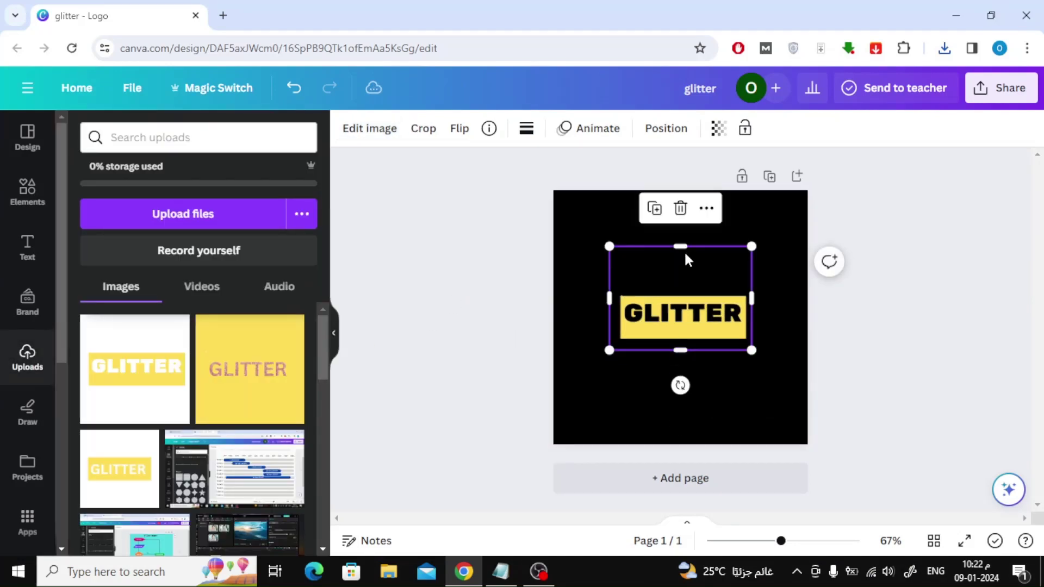
pyautogui.moveTo(684, 249); pyautogui.dragTo(693, 284)
pyautogui.moveTo(733, 329); pyautogui.dragTo(772, 395)
pyautogui.moveTo(764, 356); pyautogui.dragTo(778, 390)
# Search the Elements library for 'glitter'.
pyautogui.click(34, 203)
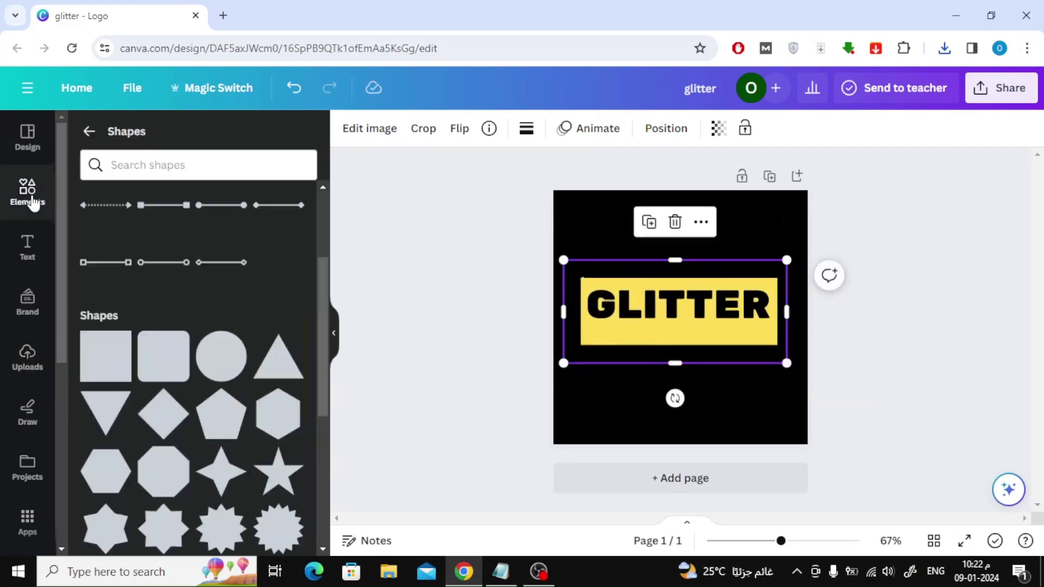
pyautogui.click(90, 131)
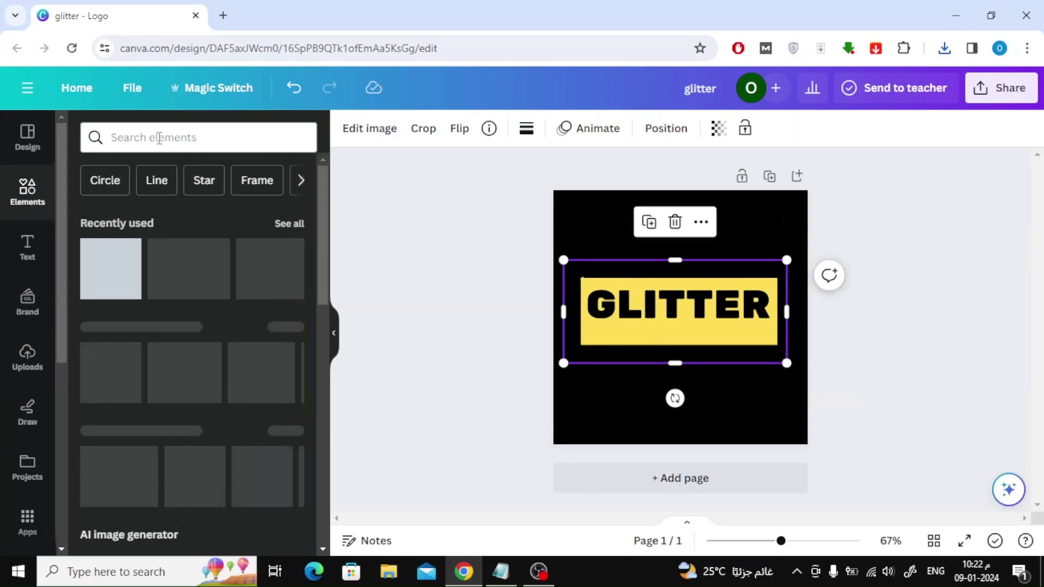
pyautogui.click(159, 137)
pyautogui.write('glitter')
pyautogui.press('Return')
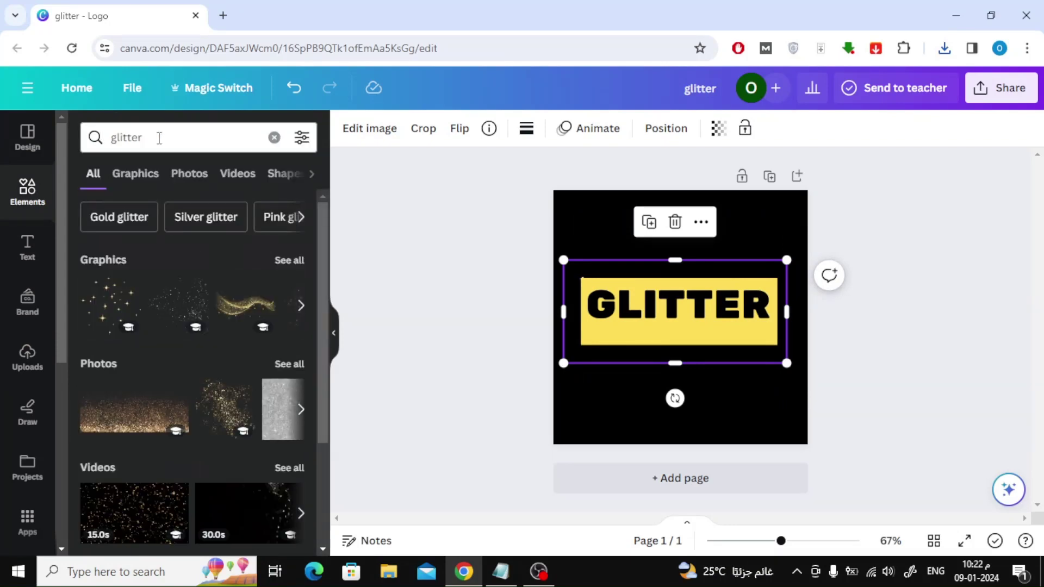
# Browse the glitter Photos results and remove the gold glitter photo from the page.
pyautogui.click(181, 184)
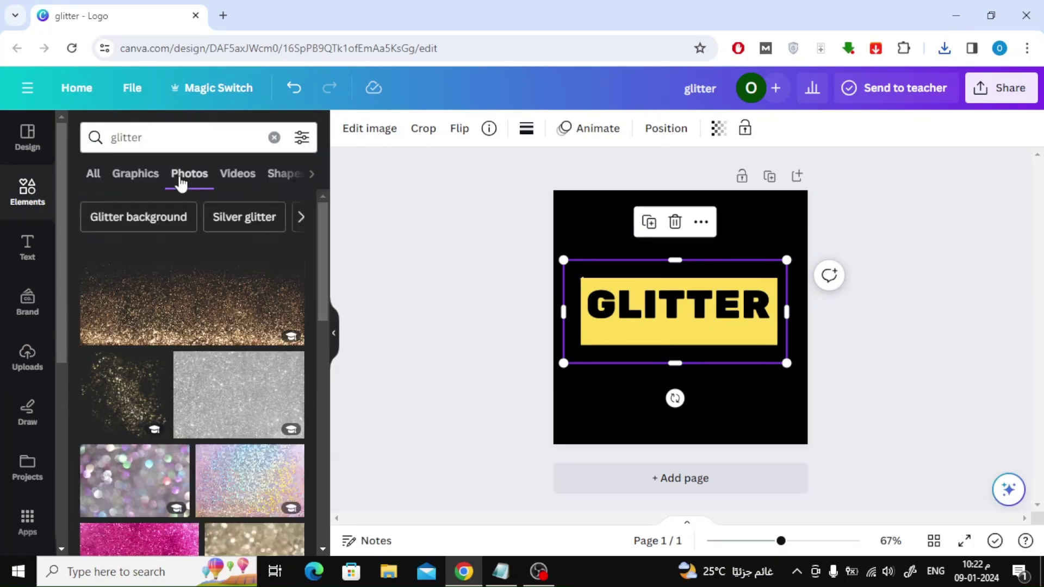
pyautogui.scroll(-3, 214, 320)
pyautogui.scroll(-2, 214, 319)
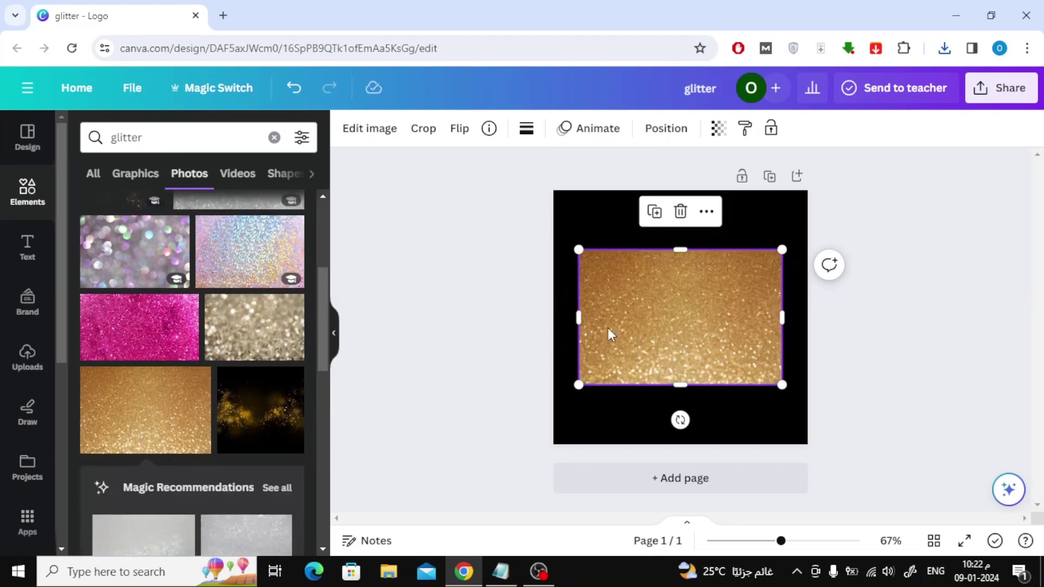
pyautogui.scroll(-5, 163, 340)
pyautogui.scroll(-8, 166, 341)
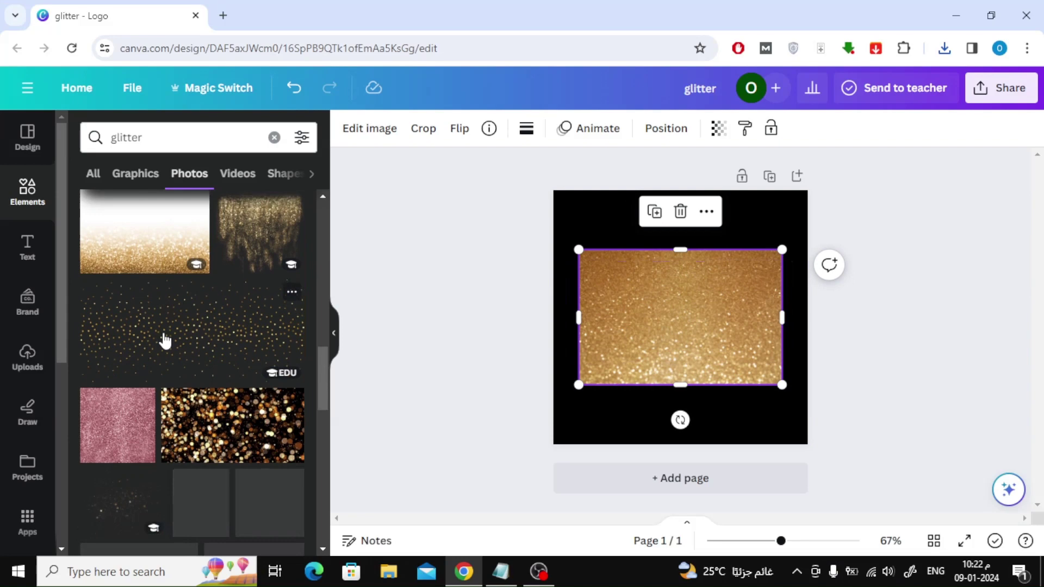
pyautogui.scroll(-3, 166, 341)
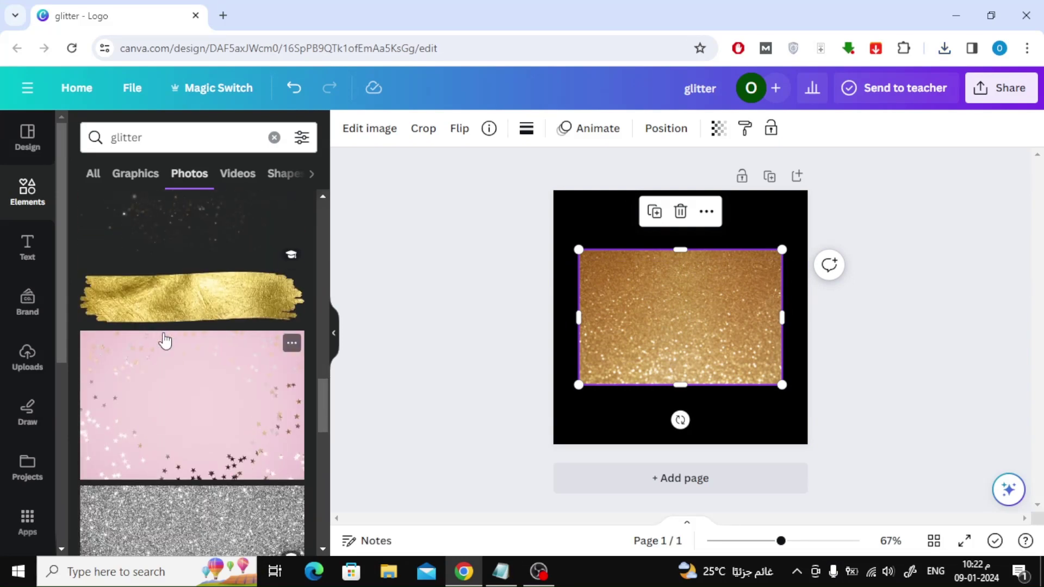
pyautogui.click(681, 212)
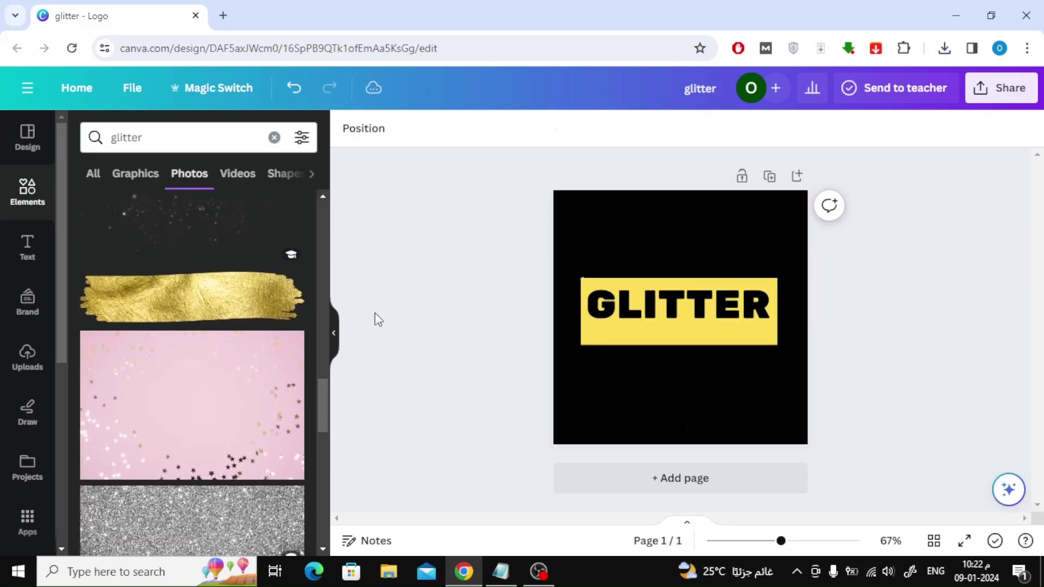
# Add the gold brush photo and send it backward behind the GLITTER image.
pyautogui.click(185, 309)
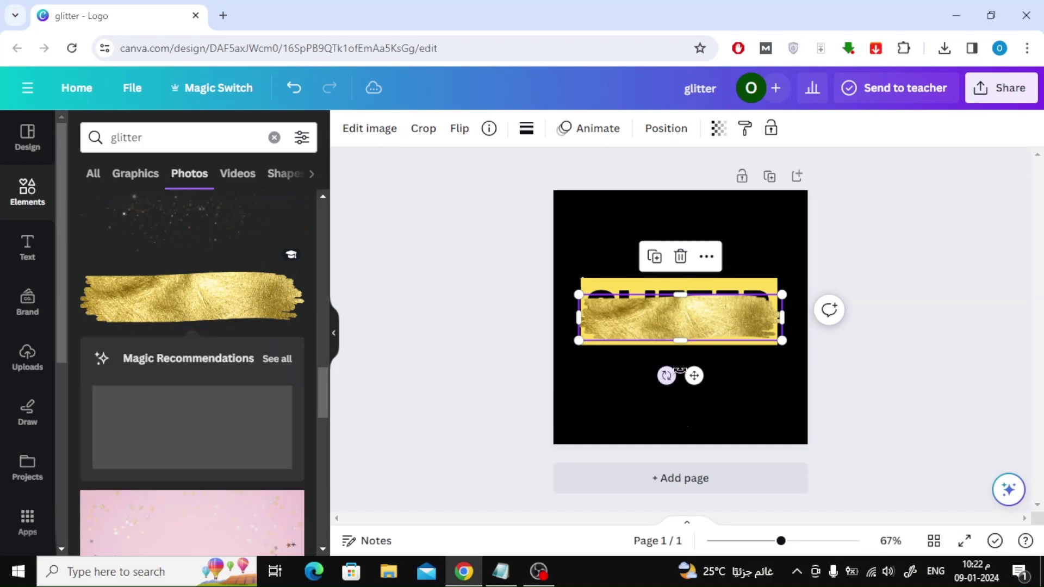
pyautogui.rightClick(701, 326)
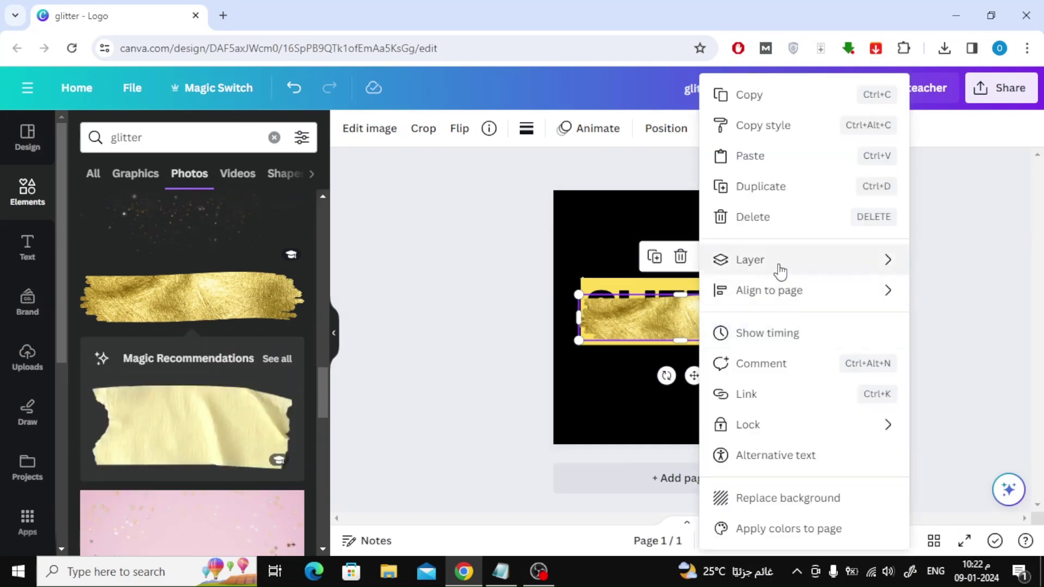
pyautogui.moveTo(781, 271)
pyautogui.click(570, 326)
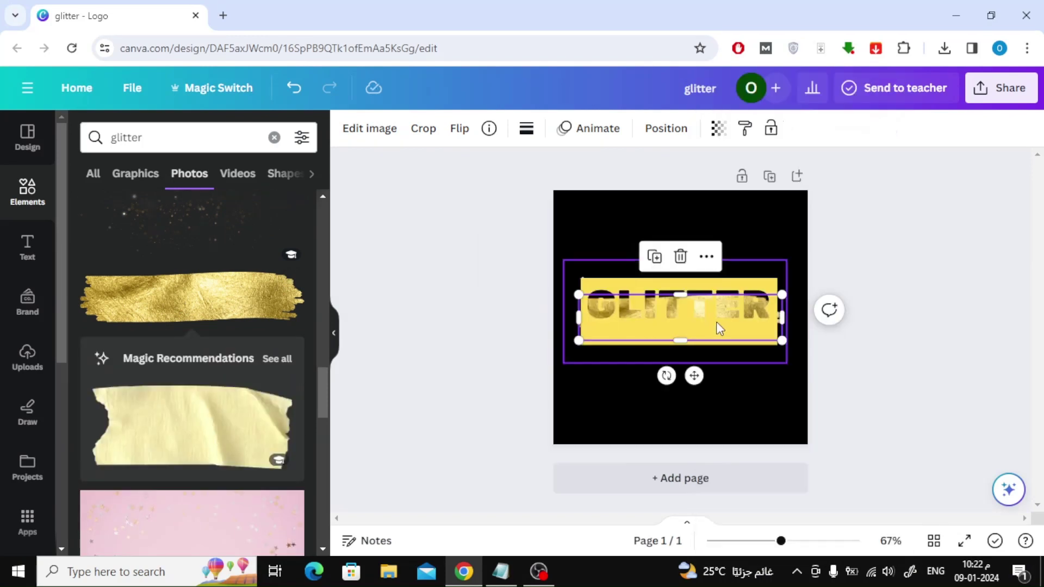
pyautogui.moveTo(712, 324); pyautogui.dragTo(714, 312)
# Change the page background from black to the yellow Photo colors swatch.
pyautogui.click(581, 209)
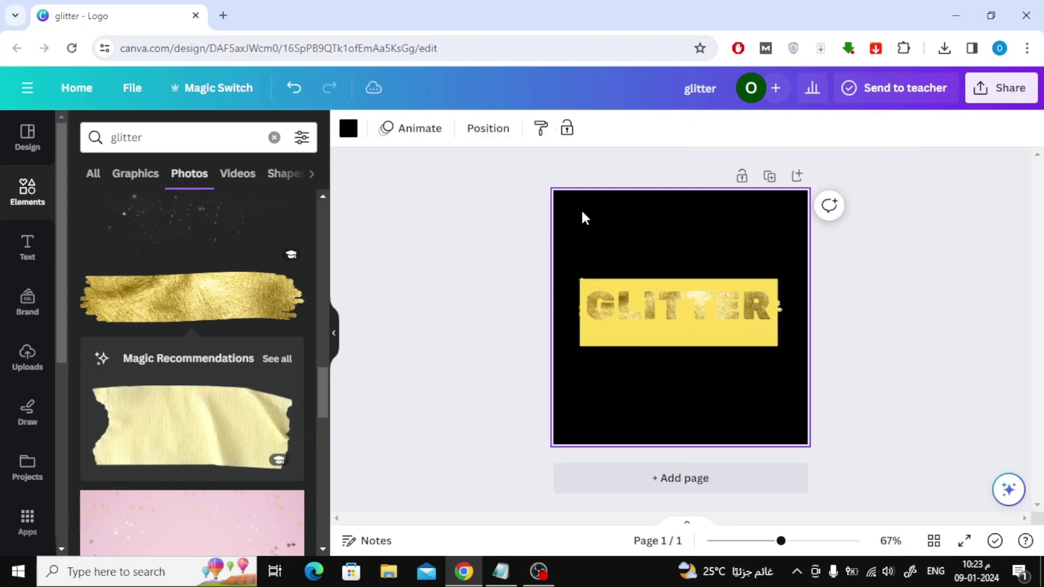
pyautogui.click(351, 136)
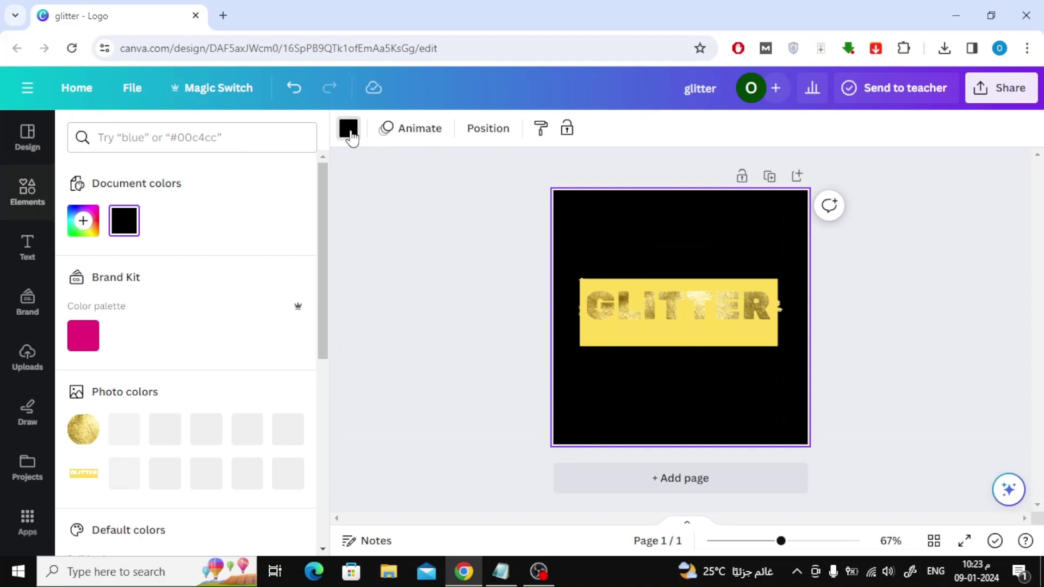
pyautogui.click(123, 477)
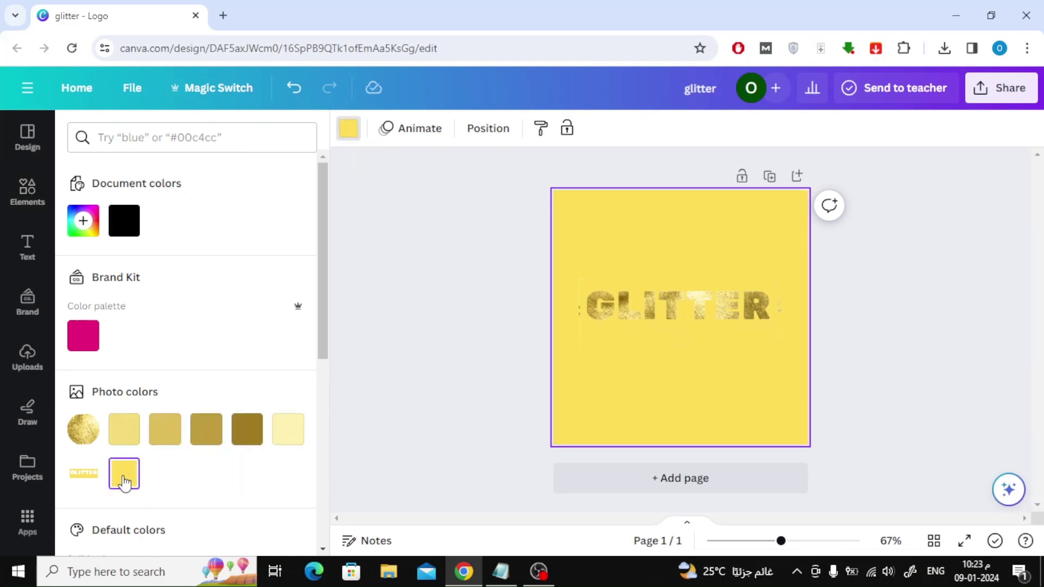
pyautogui.click(420, 269)
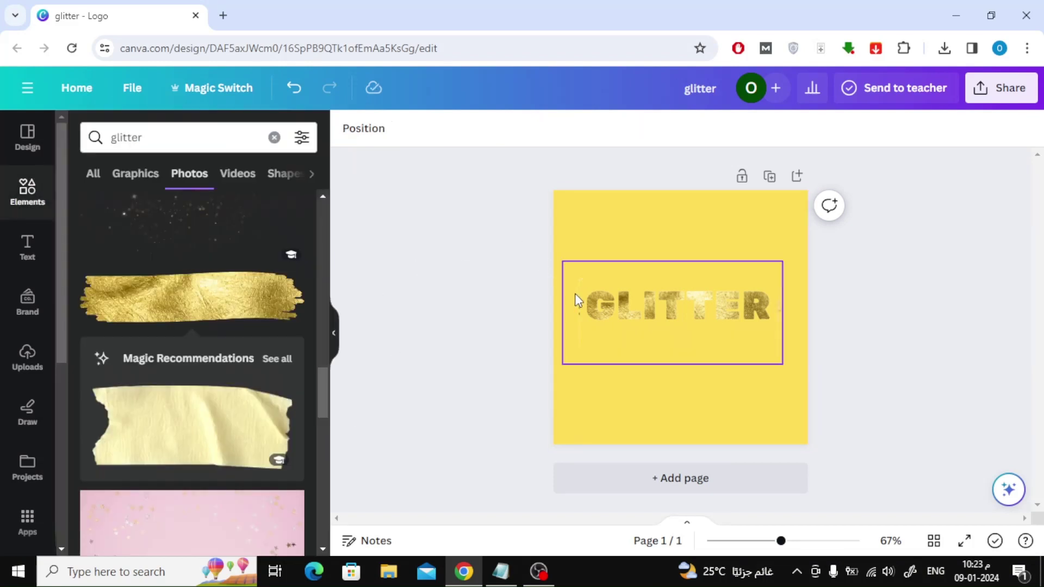
# Download the yellow GLITTER design as glitter (5).png.
pyautogui.click(1001, 90)
pyautogui.click(837, 482)
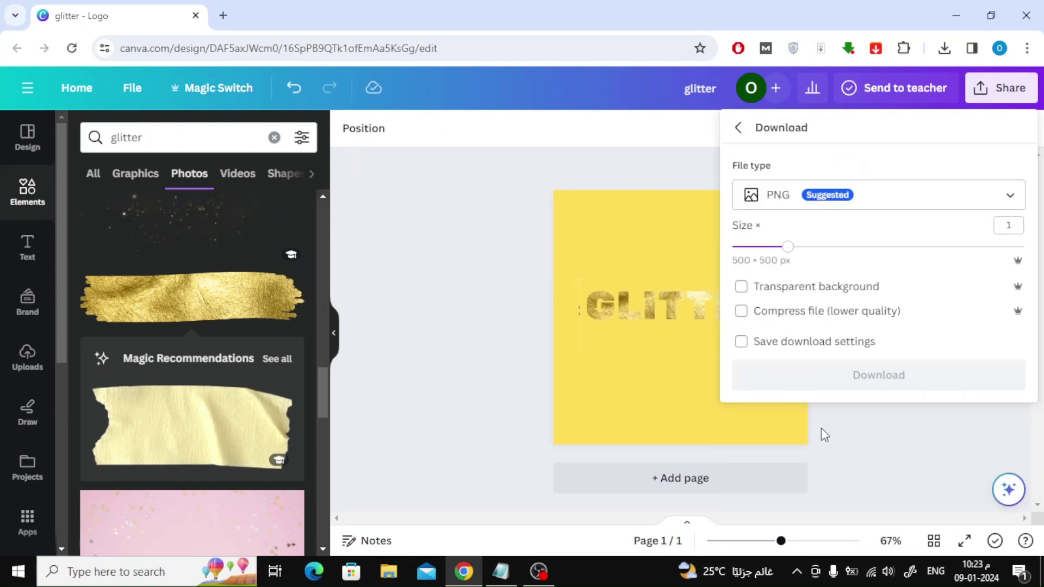
pyautogui.click(972, 383)
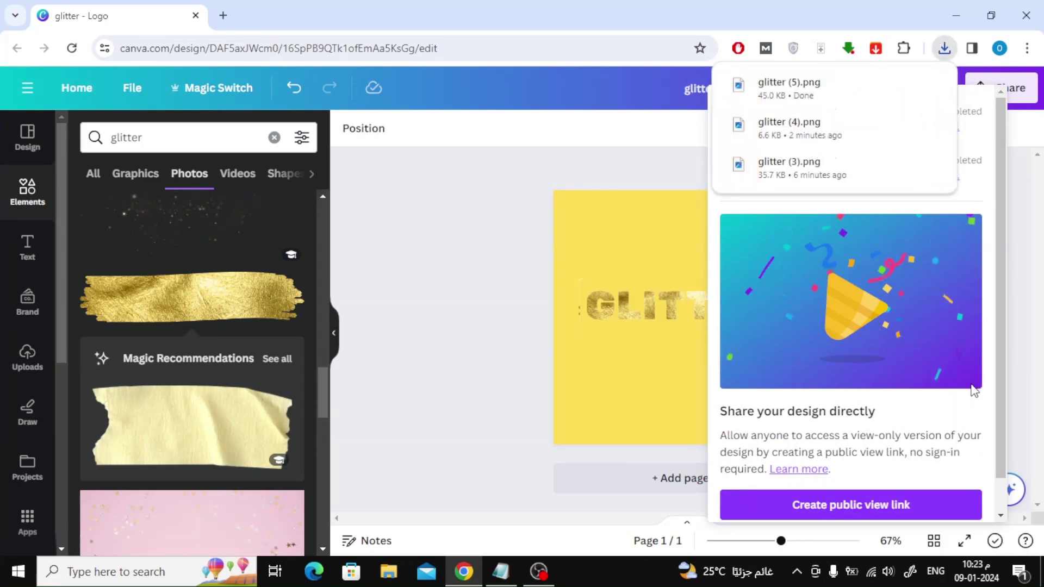
pyautogui.click(444, 249)
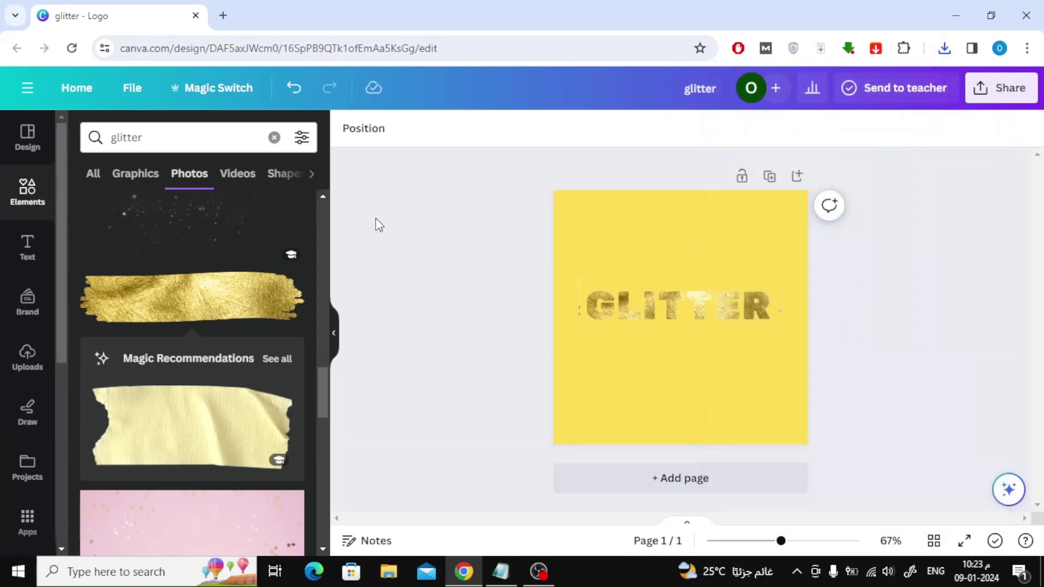
# Delete both GLITTER elements and set the empty page background to black.
pyautogui.moveTo(436, 194); pyautogui.dragTo(924, 441)
pyautogui.press('Delete')
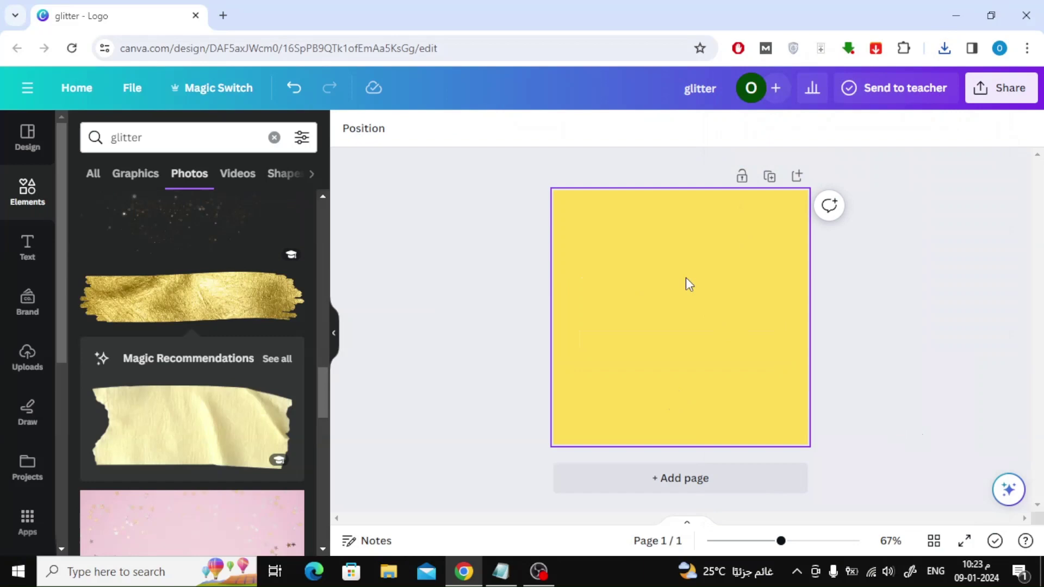
pyautogui.click(554, 234)
pyautogui.click(348, 129)
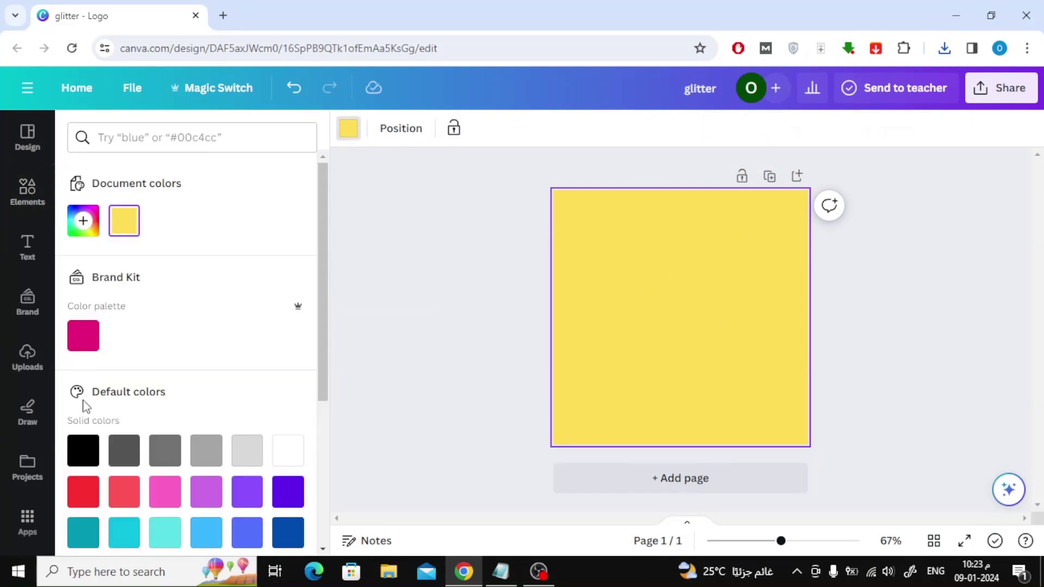
pyautogui.click(84, 450)
pyautogui.click(27, 359)
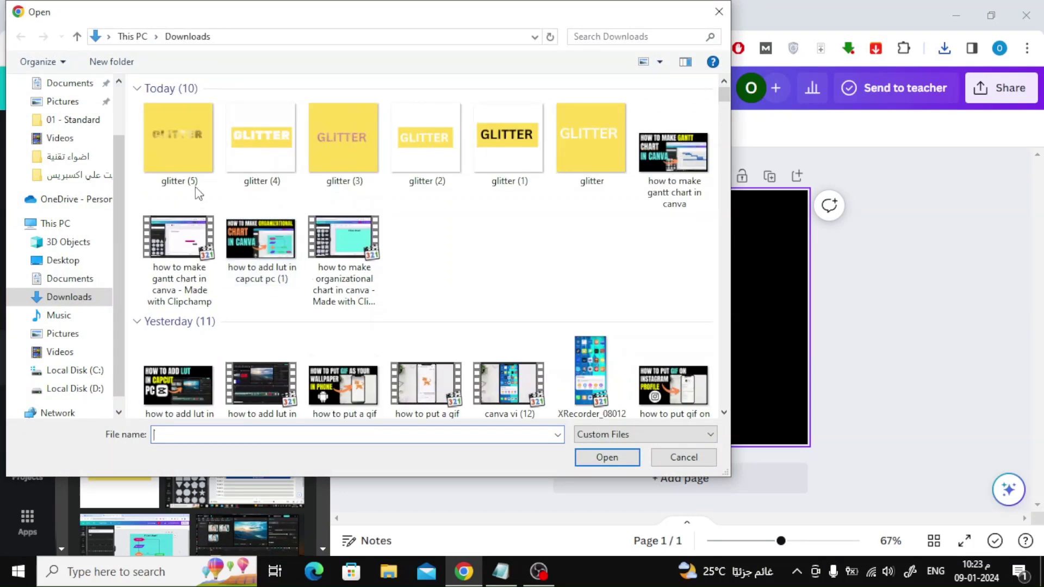
# Upload the glitter (5) image and place it near the centre of the black page.
pyautogui.click(182, 169)
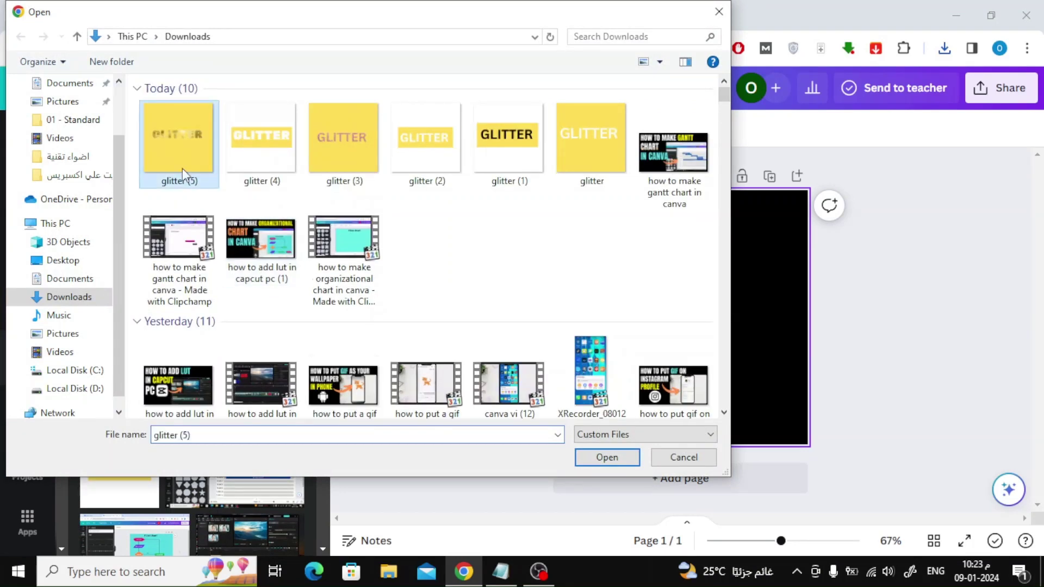
pyautogui.click(607, 458)
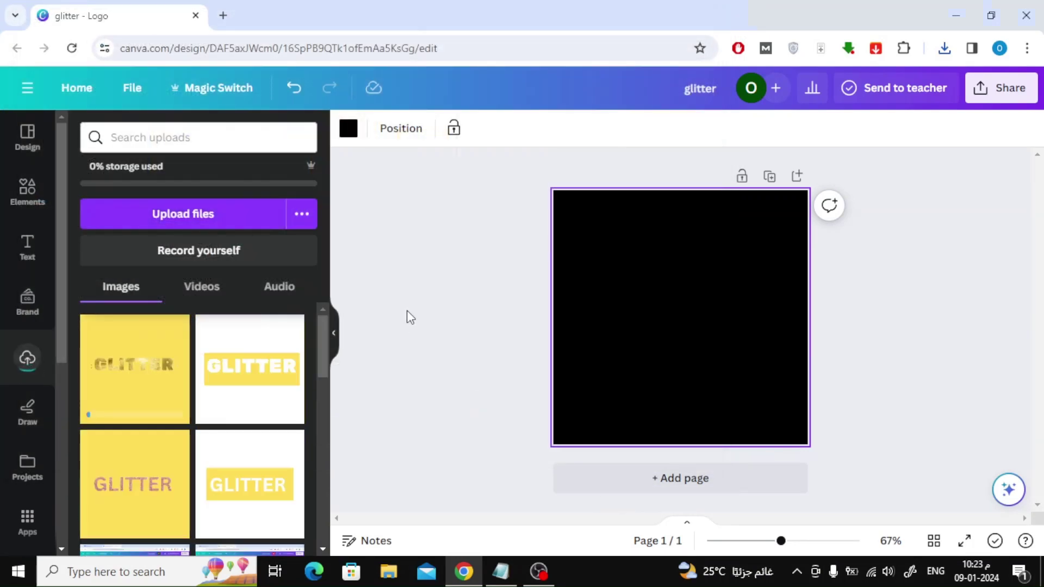
pyautogui.click(147, 403)
pyautogui.moveTo(684, 319); pyautogui.dragTo(696, 319)
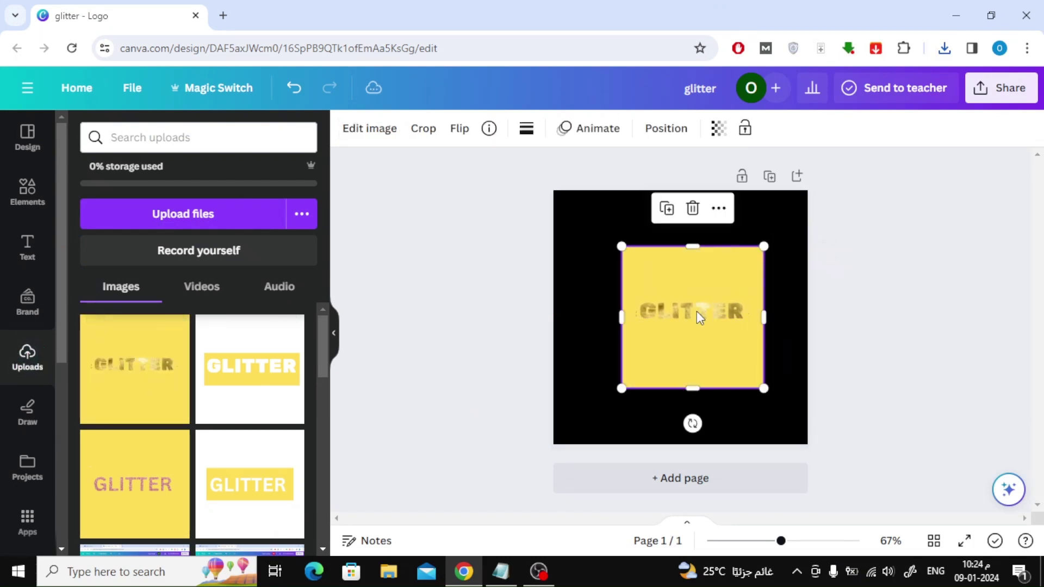
# Remove the glitter image's yellow background, enlarge it across the black page, and select the Erase brush.
pyautogui.click(385, 131)
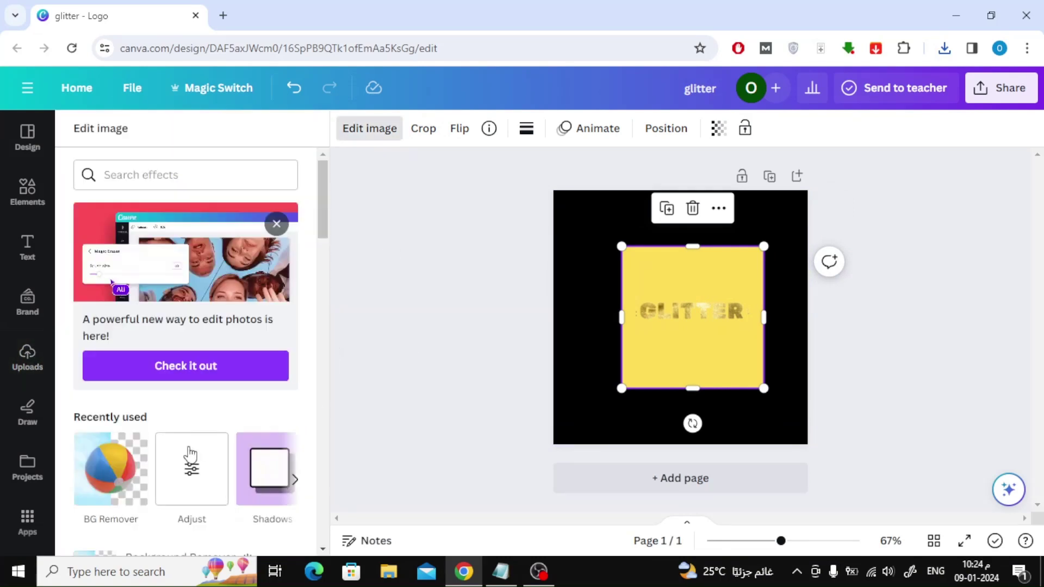
pyautogui.click(131, 481)
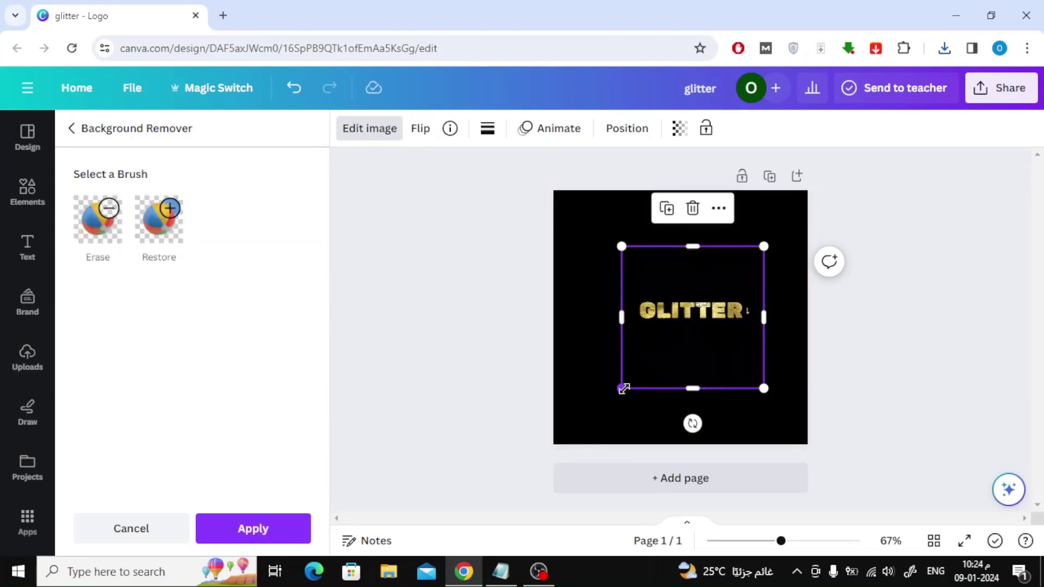
pyautogui.moveTo(621, 389); pyautogui.dragTo(677, 325)
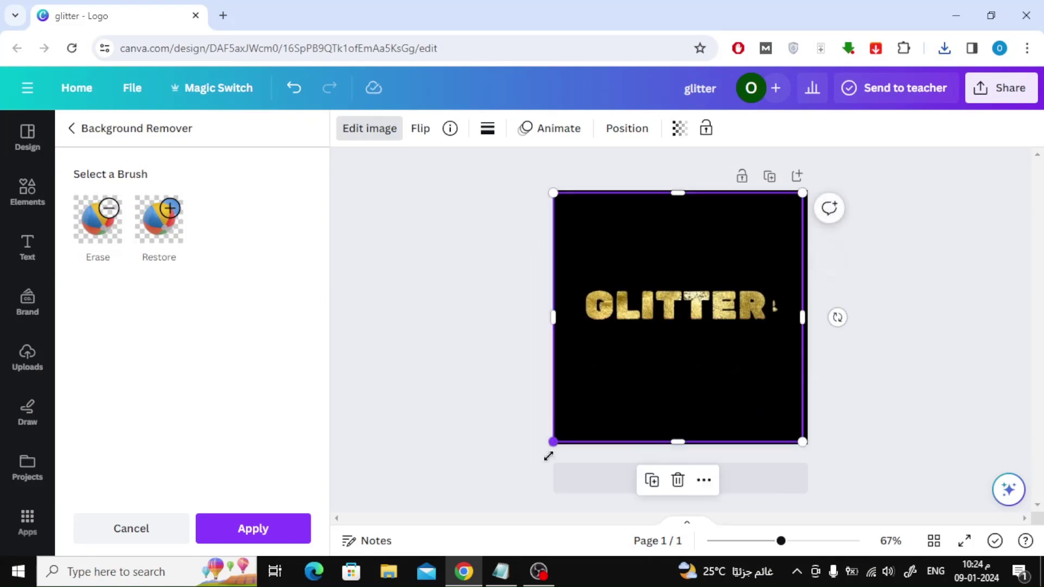
pyautogui.moveTo(548, 456); pyautogui.dragTo(513, 508)
pyautogui.moveTo(656, 368); pyautogui.dragTo(682, 345)
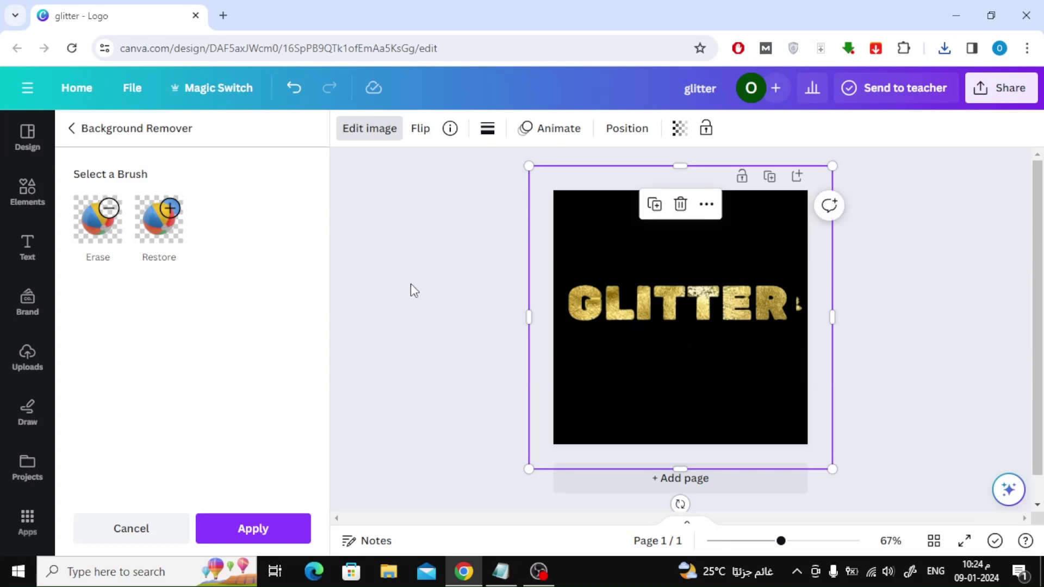
pyautogui.click(105, 234)
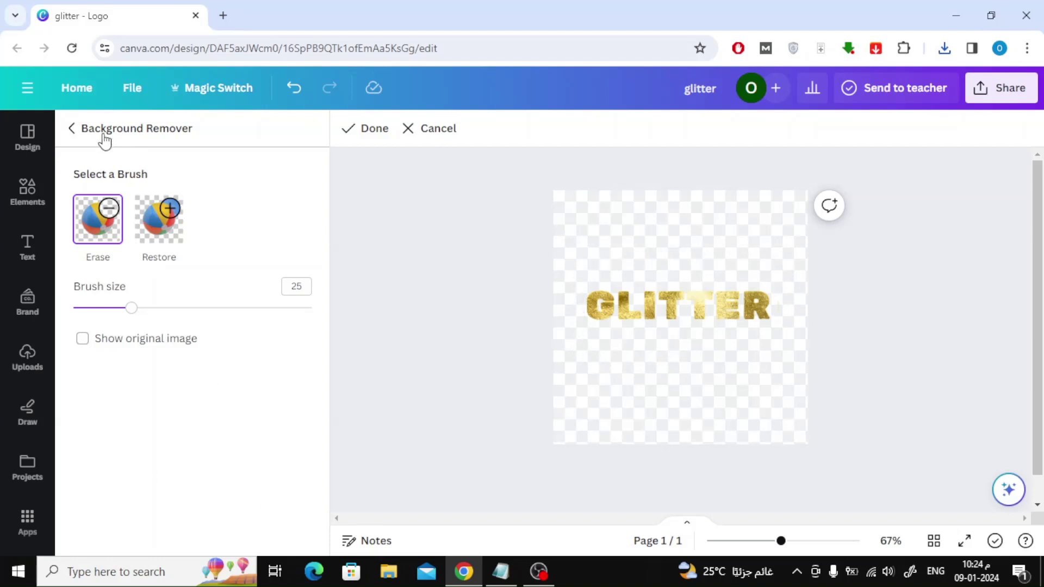
# Exit Background Remover, then reselect the gold GLITTER image and re-centre it on the page.
pyautogui.click(72, 130)
pyautogui.click(463, 284)
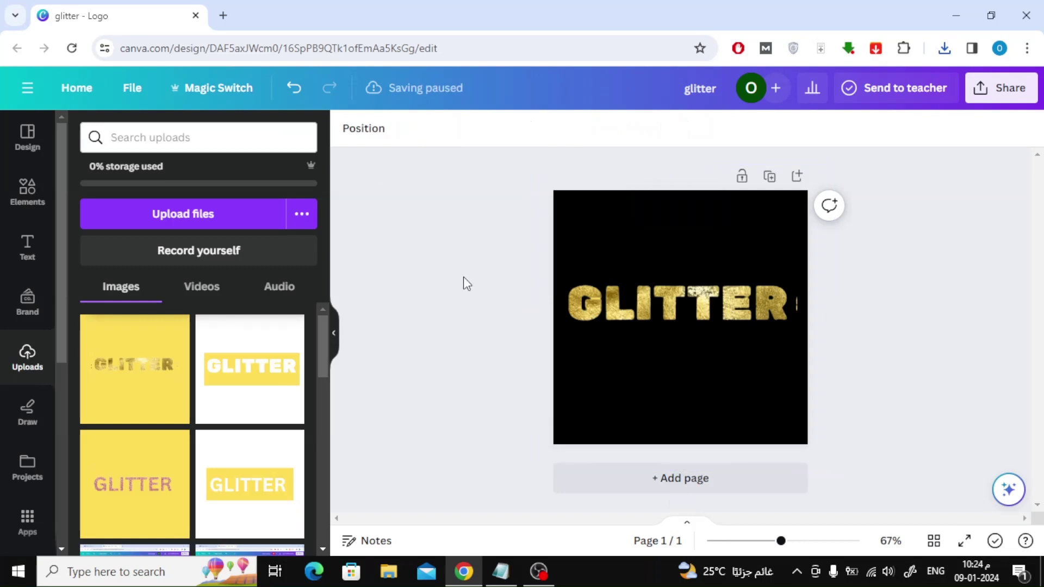
pyautogui.click(718, 305)
pyautogui.moveTo(719, 305); pyautogui.dragTo(697, 311)
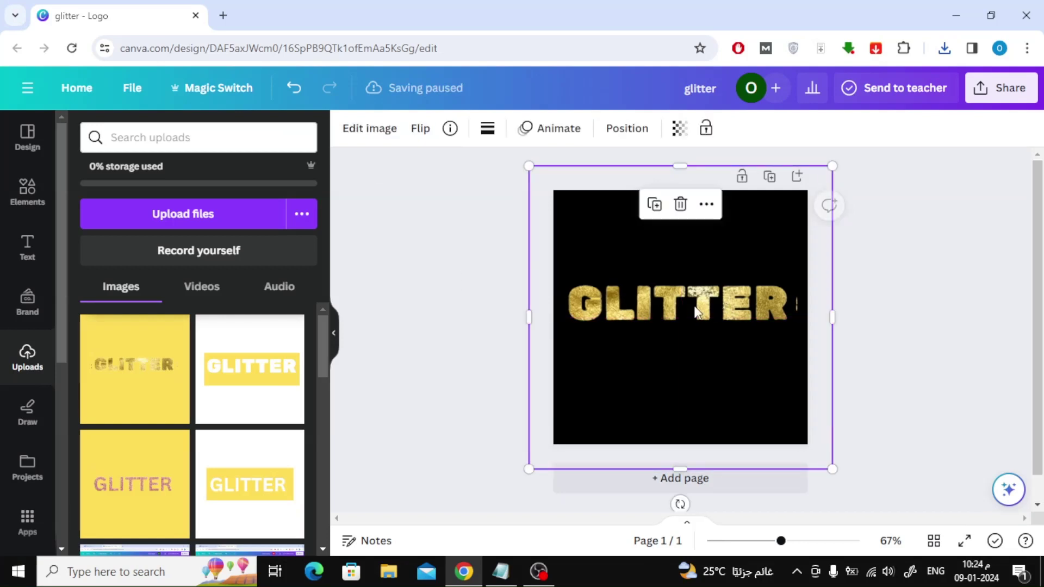